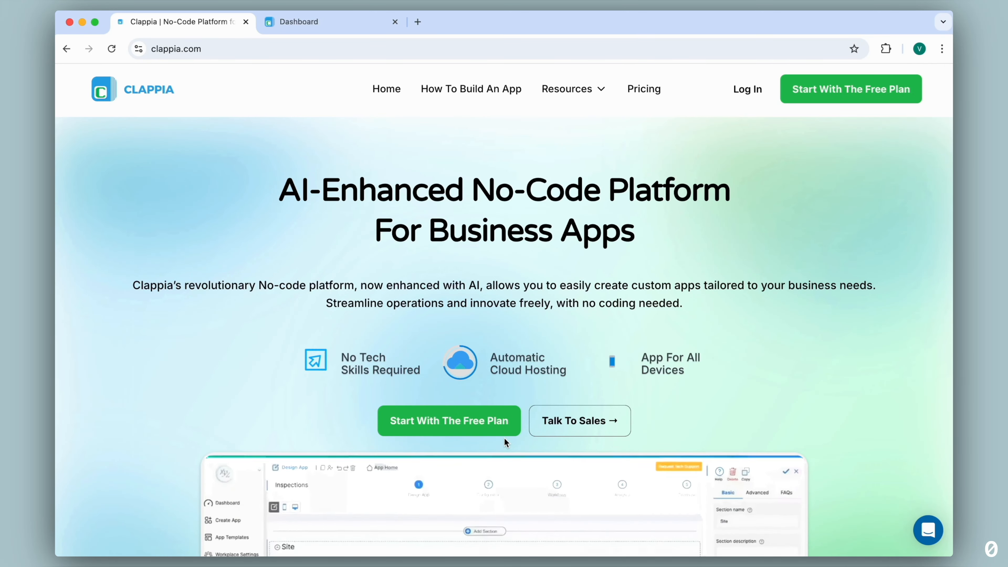
Open the Factory Inspection app from the workplace dashboard in design mode.
{"action": "left_click", "coordinate": [311, 24]}
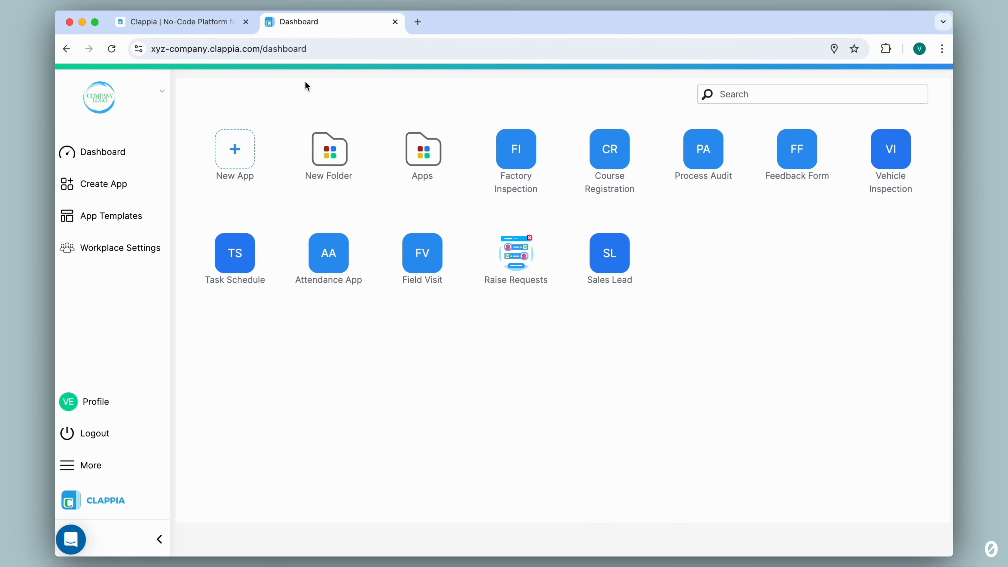
{"action": "left_click", "coordinate": [516, 156]}
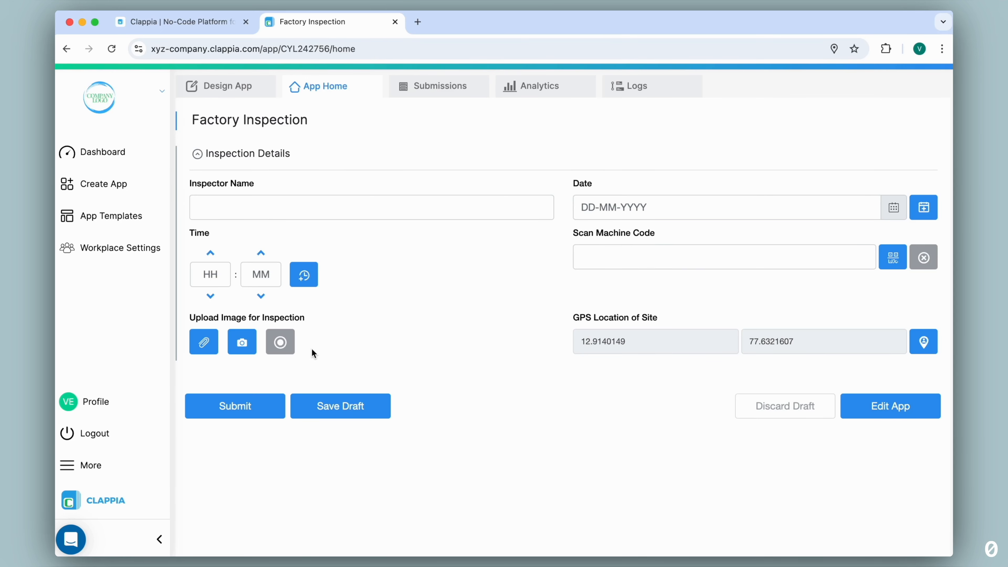
{"action": "left_click", "coordinate": [232, 86]}
{"action": "left_click", "coordinate": [295, 233]}
{"action": "scroll", "coordinate": [468, 268], "scroll_direction": "down", "scroll_amount": 4}
{"action": "scroll", "coordinate": [467, 268], "scroll_direction": "up", "scroll_amount": 5}
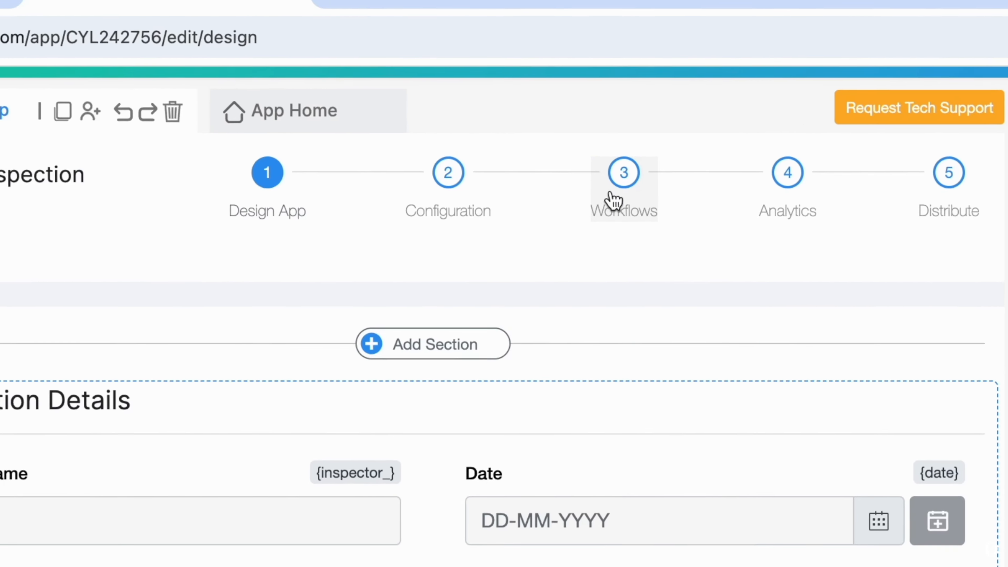
Add an AI step directly after Start in the app's new submission workflow.
{"action": "left_click", "coordinate": [613, 198]}
{"action": "left_click", "coordinate": [466, 286]}
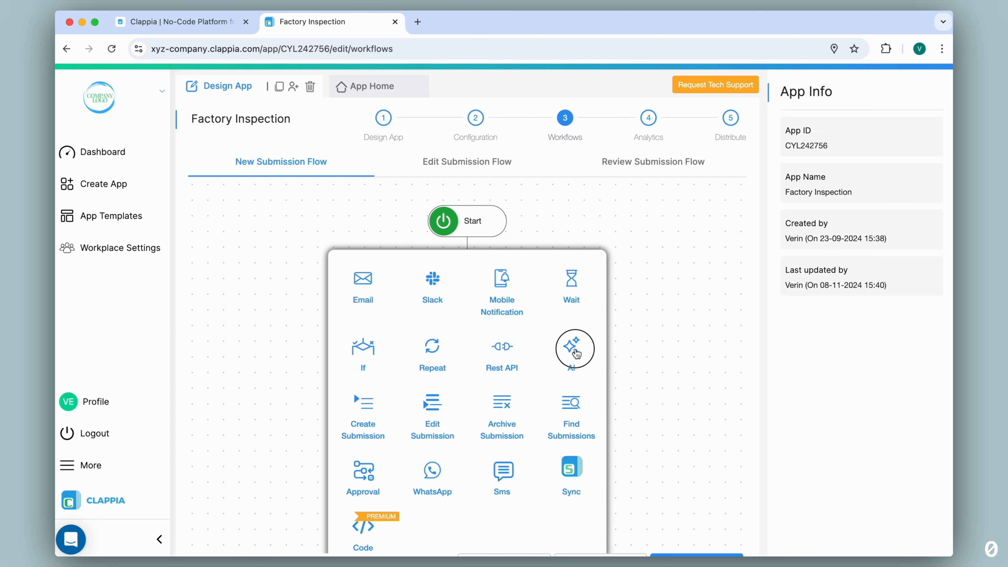
{"action": "left_click", "coordinate": [571, 347]}
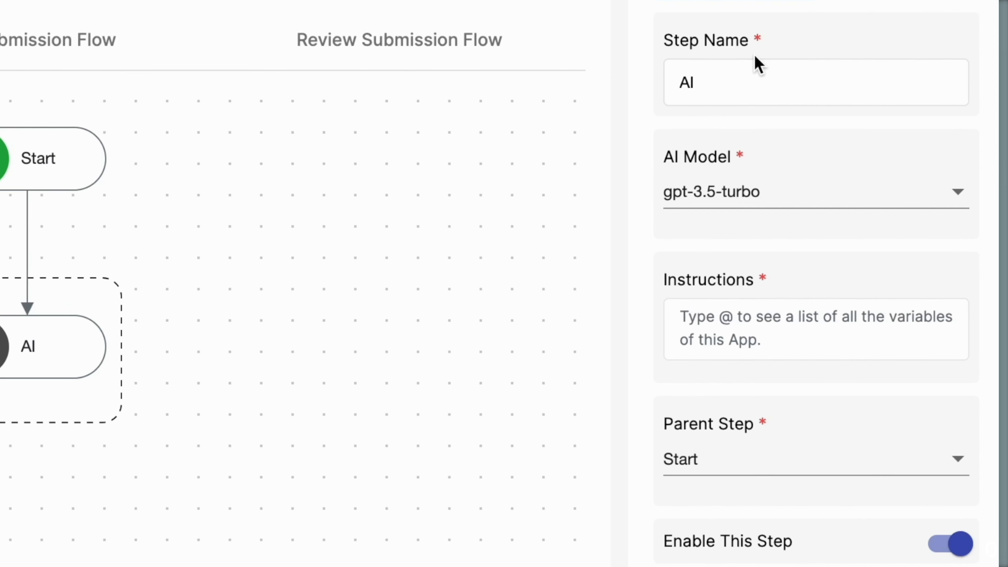
Name the new AI workflow step "AI Defect Analysis".
{"action": "left_click", "coordinate": [755, 62]}
{"action": "type", "text": "D"}
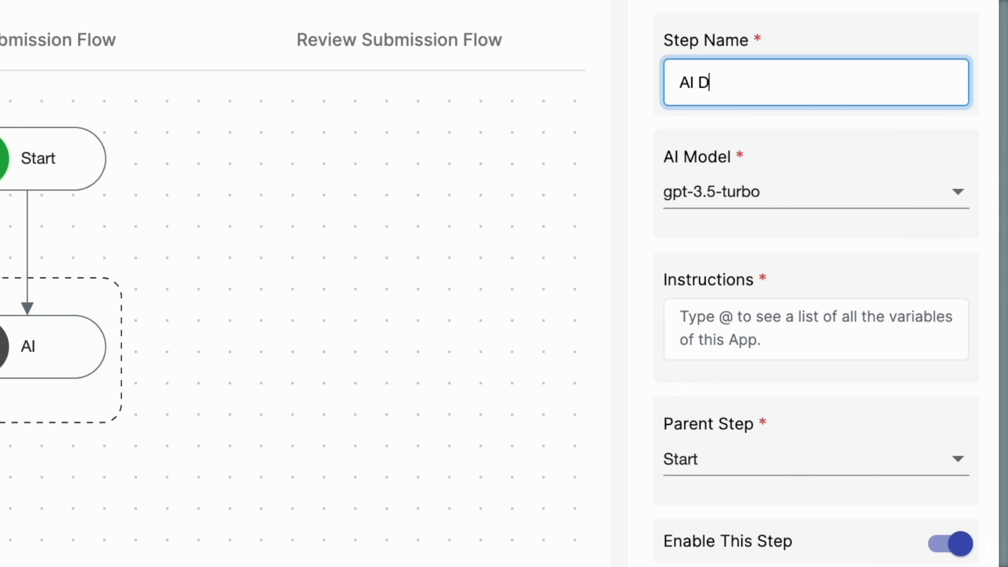
{"action": "type", "text": "efect Analysis"}
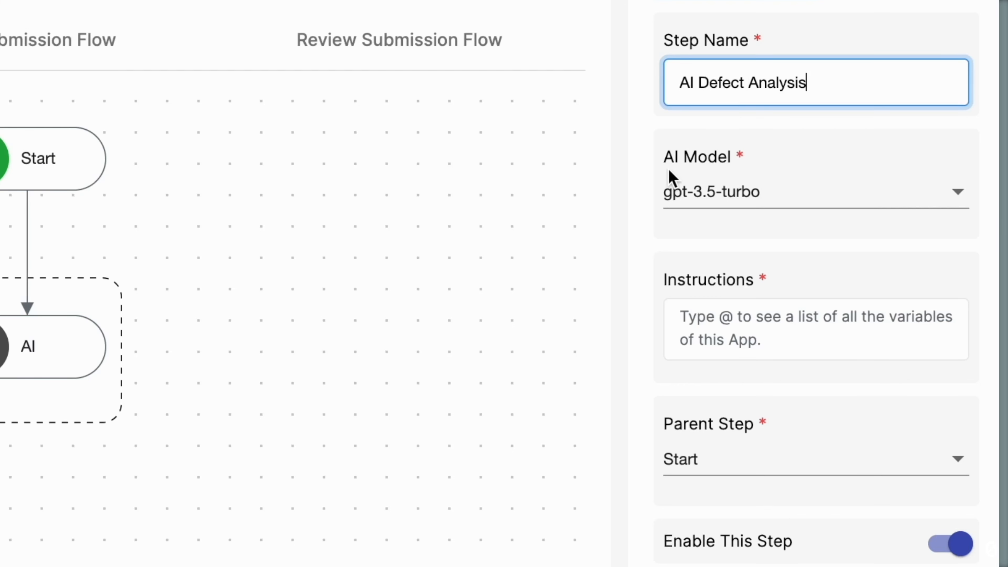
Set the AI model to gpt-4 and begin the instructions with "Analyse the image in".
{"action": "left_click", "coordinate": [722, 194]}
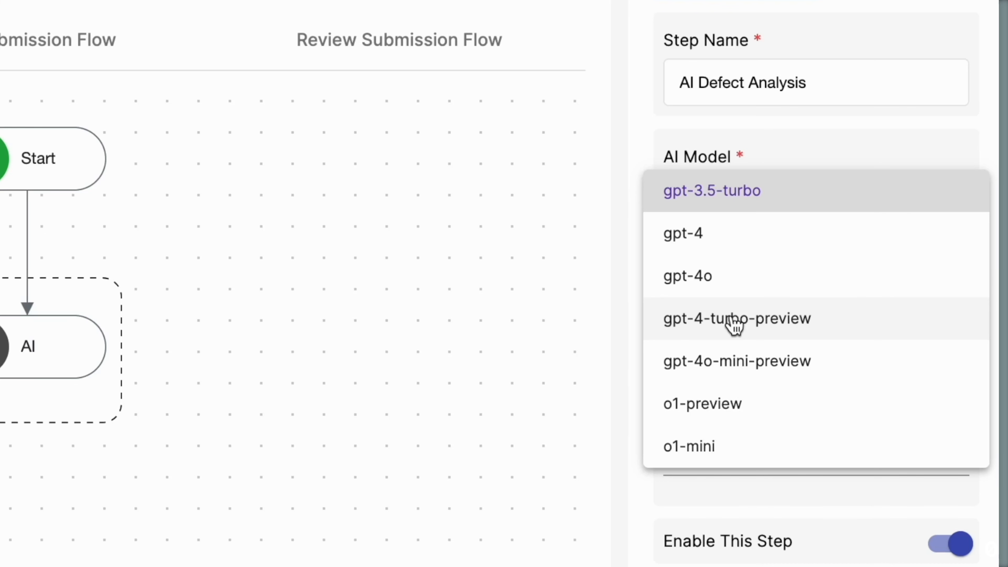
{"action": "left_click", "coordinate": [721, 248]}
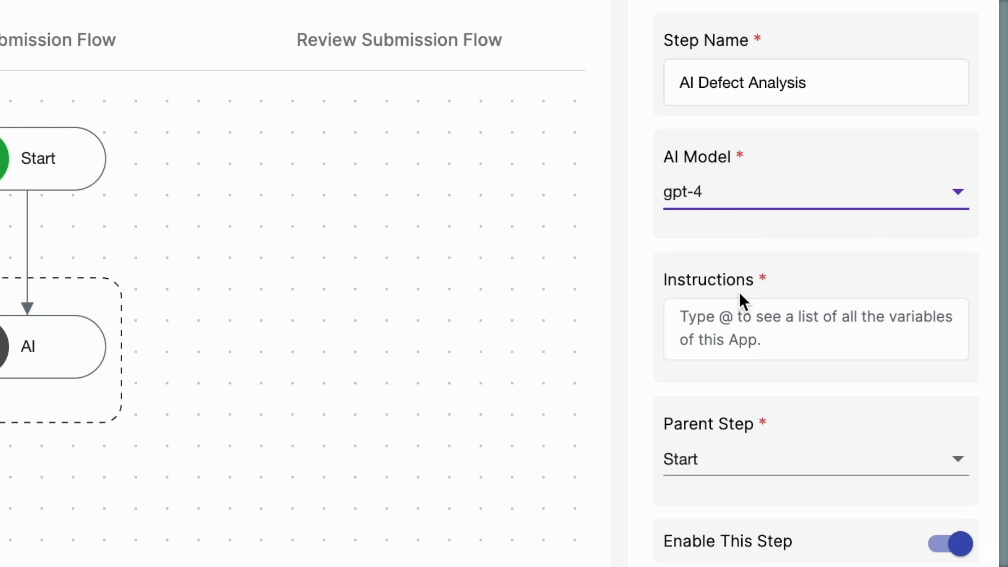
{"action": "left_click", "coordinate": [727, 328]}
{"action": "type", "text": "Analyse the image in"}
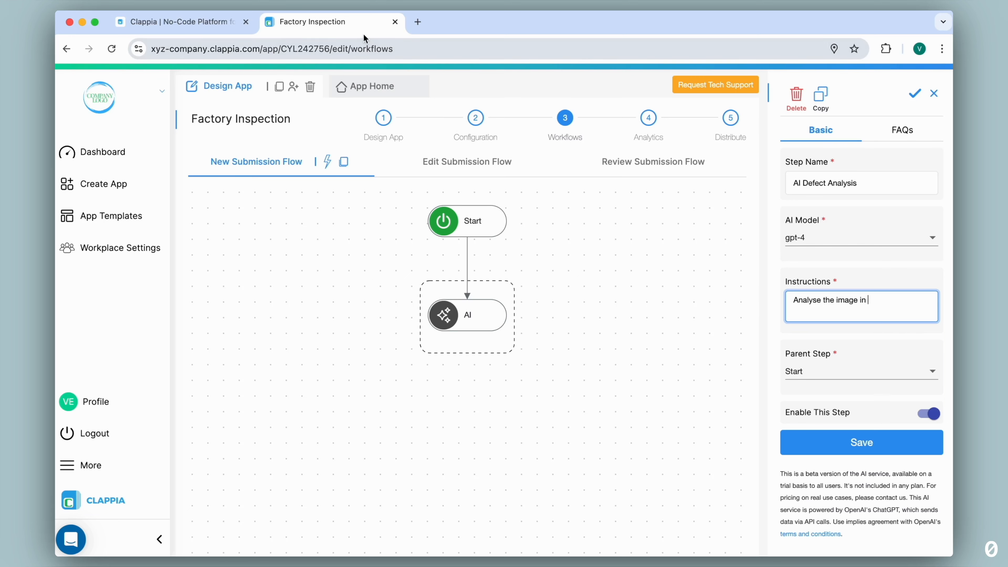
Look up the variable name of the Upload Image for Inspection field in a duplicate browser tab, and return to the workflow.
{"action": "right_click", "coordinate": [358, 24]}
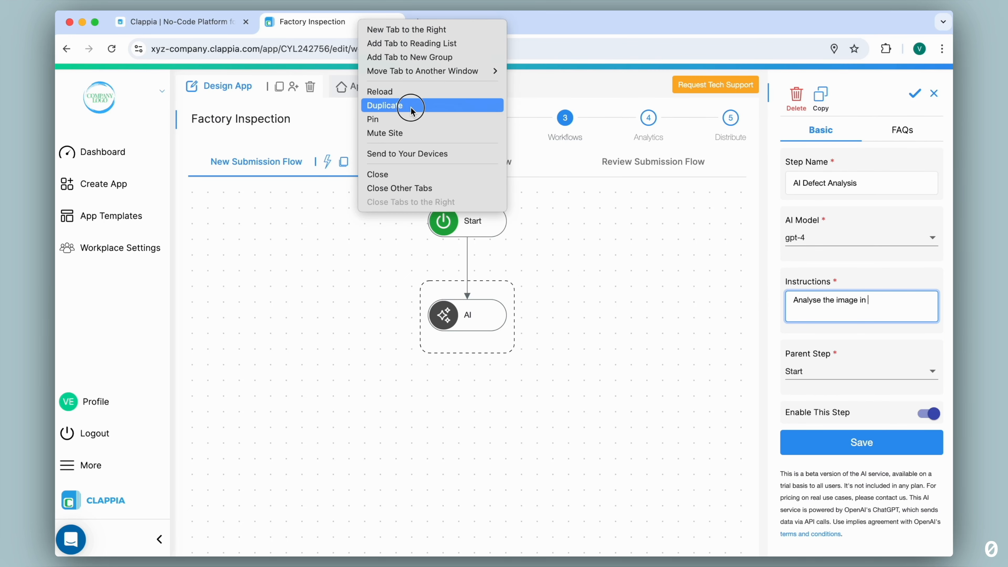
{"action": "left_click", "coordinate": [407, 104]}
{"action": "scroll", "coordinate": [465, 254], "scroll_direction": "down", "scroll_amount": 5}
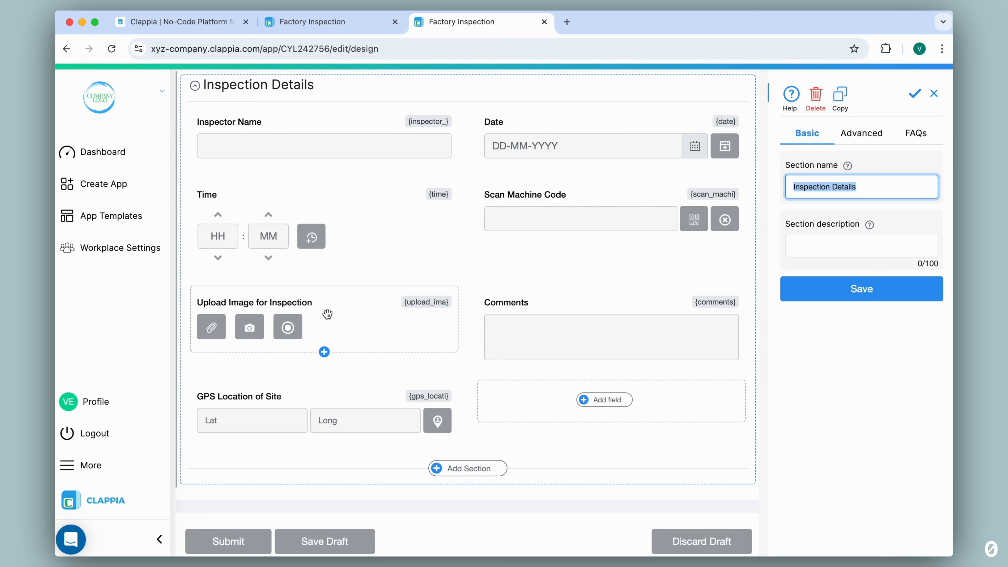
{"action": "left_click", "coordinate": [327, 314]}
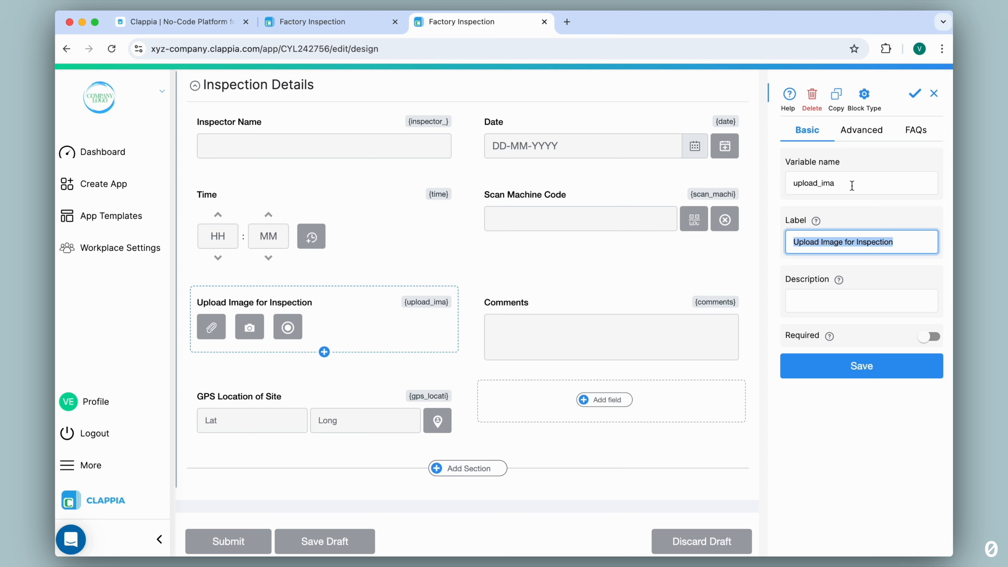
{"action": "left_click", "coordinate": [344, 32]}
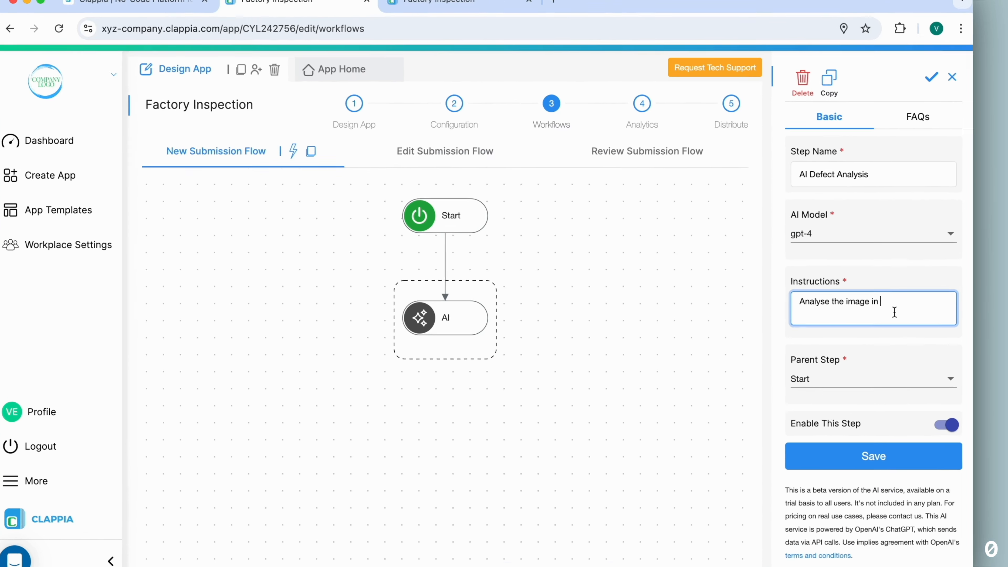
Complete the instructions with the {upload_ima} variable and the defect-checking prompt returning 'Defect Detected' or 'No Defects', and save the AI step.
{"action": "type", "text": "@"}
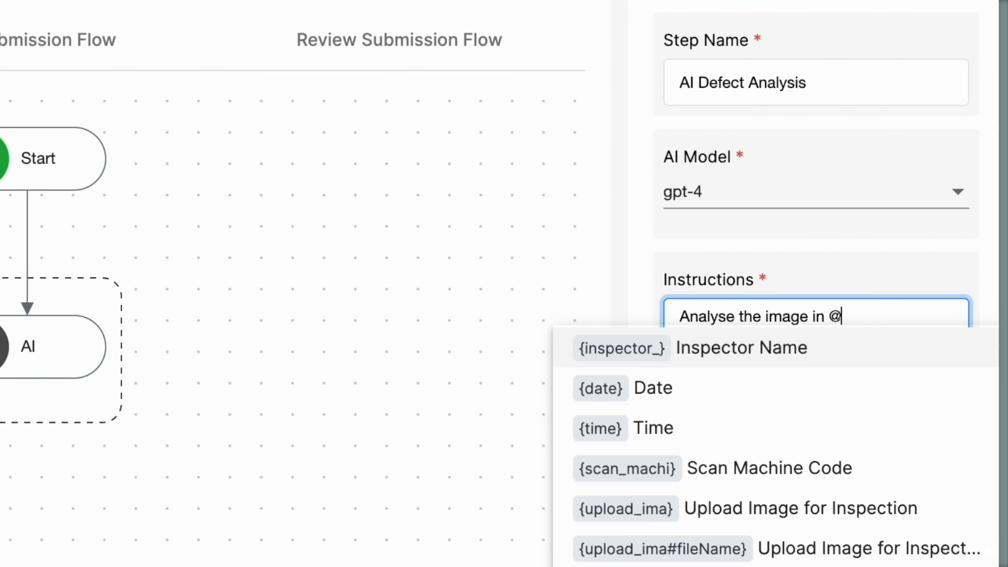
{"action": "type", "text": "upload"}
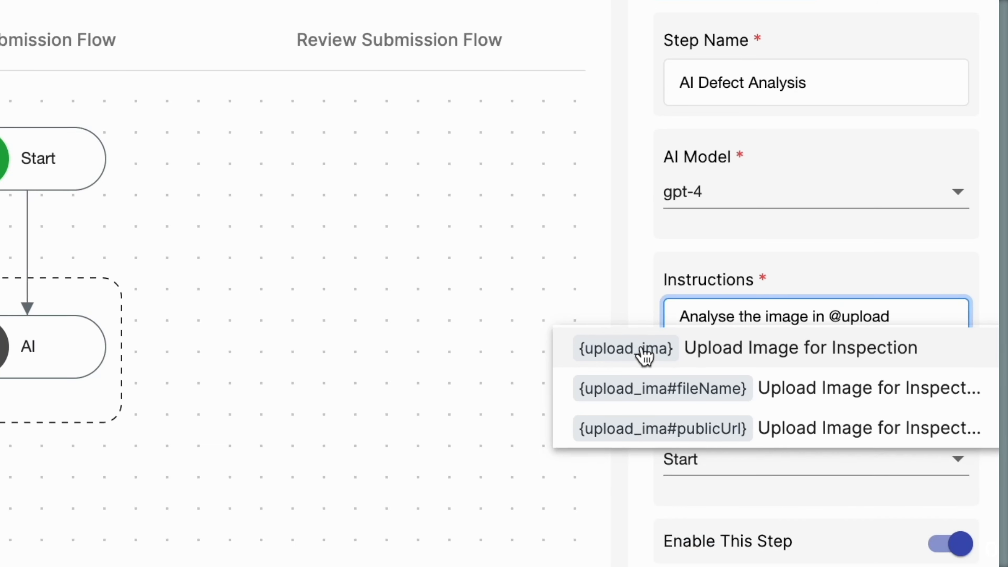
{"action": "left_click", "coordinate": [662, 364]}
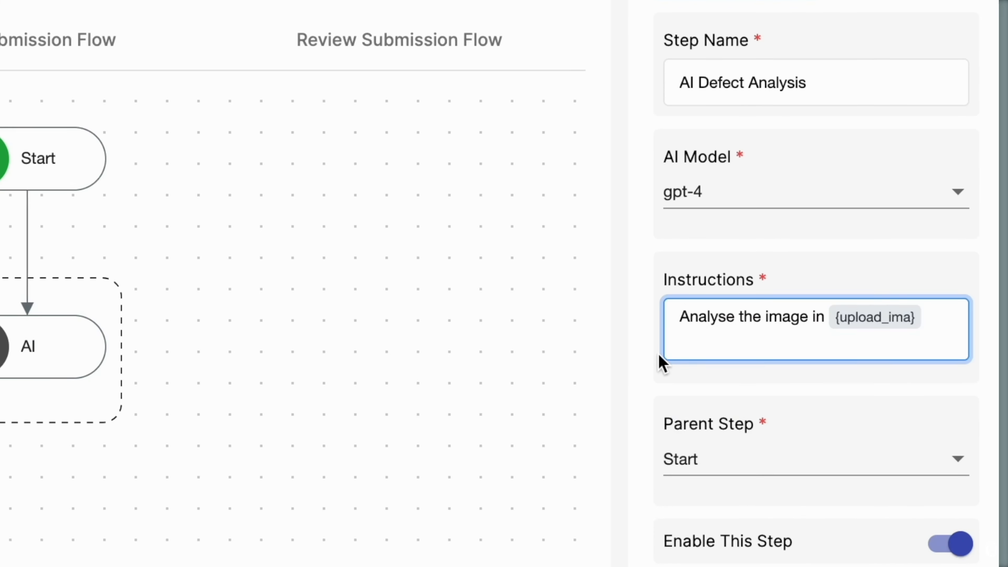
{"action": "type", "text": "to"}
{"action": "type", "text": "check for defects such as missing buttons, damaged displays, loose wiring, misaligned labels, Loose or Missing Screws and Rust or Corrosion."}
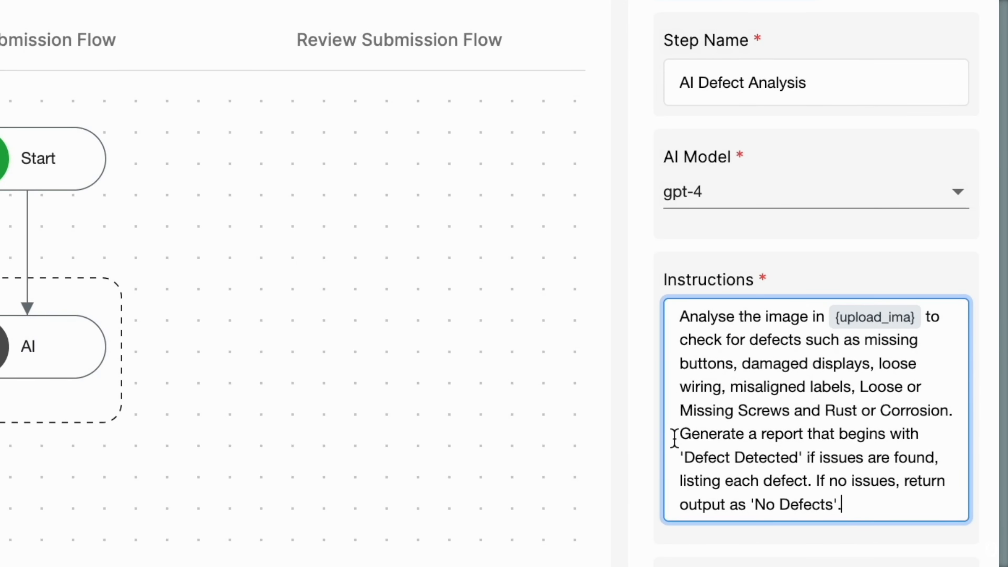
{"action": "left_click_drag", "start_coordinate": [675, 436], "coordinate": [809, 465]}
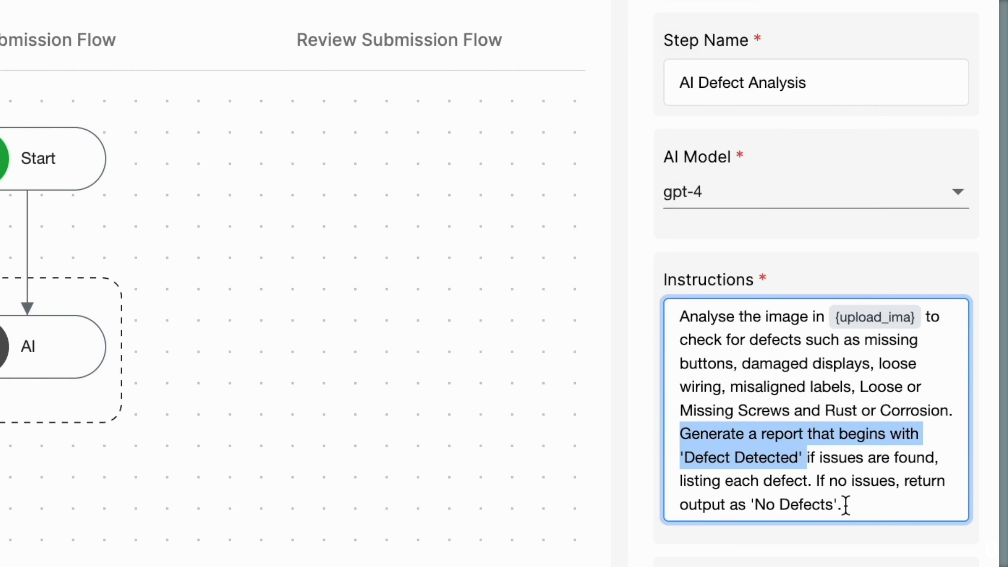
{"action": "left_click_drag", "start_coordinate": [837, 481], "coordinate": [877, 485]}
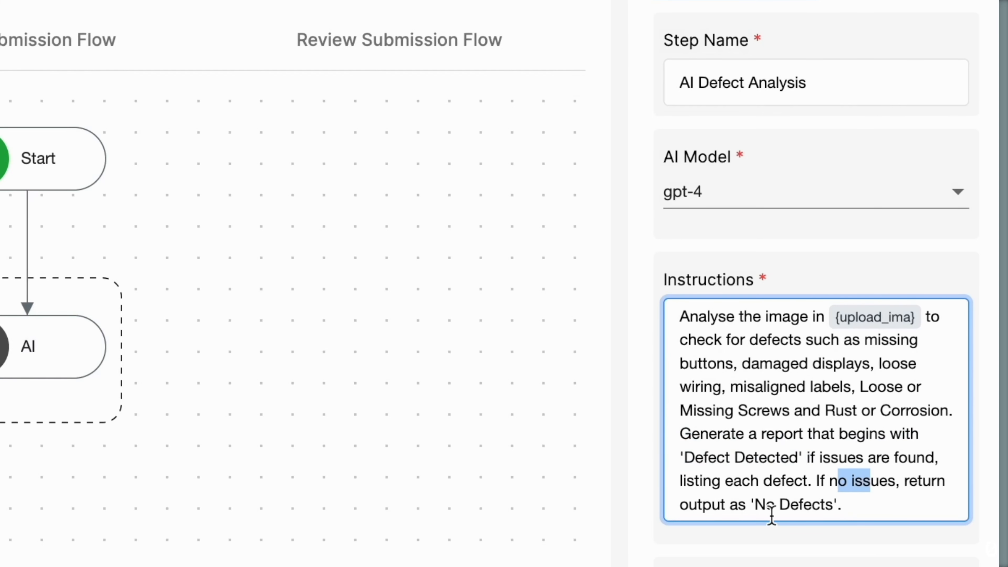
{"action": "left_click_drag", "start_coordinate": [712, 505], "coordinate": [854, 508]}
{"action": "left_click", "coordinate": [854, 508]}
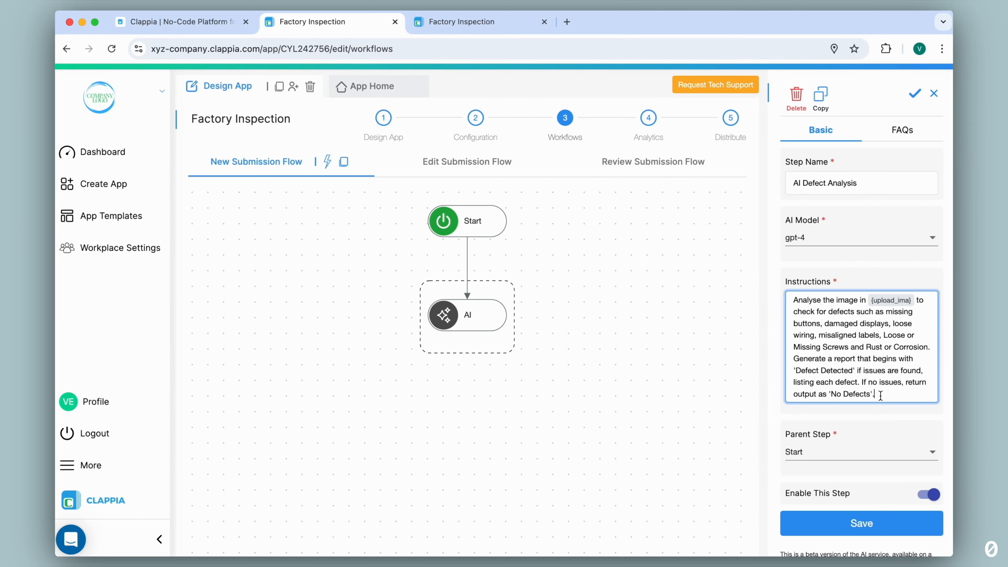
{"action": "left_click", "coordinate": [866, 524]}
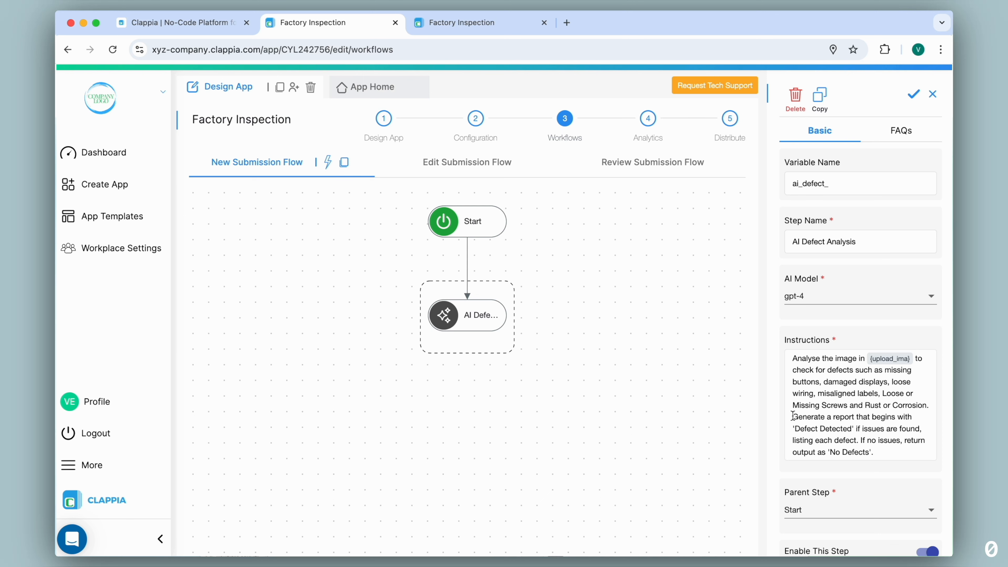
Add an If step below the AI Defect Analysis step in the new submission workflow.
{"action": "left_click_drag", "start_coordinate": [854, 429], "coordinate": [901, 442]}
{"action": "mouse_move", "coordinate": [468, 333]}
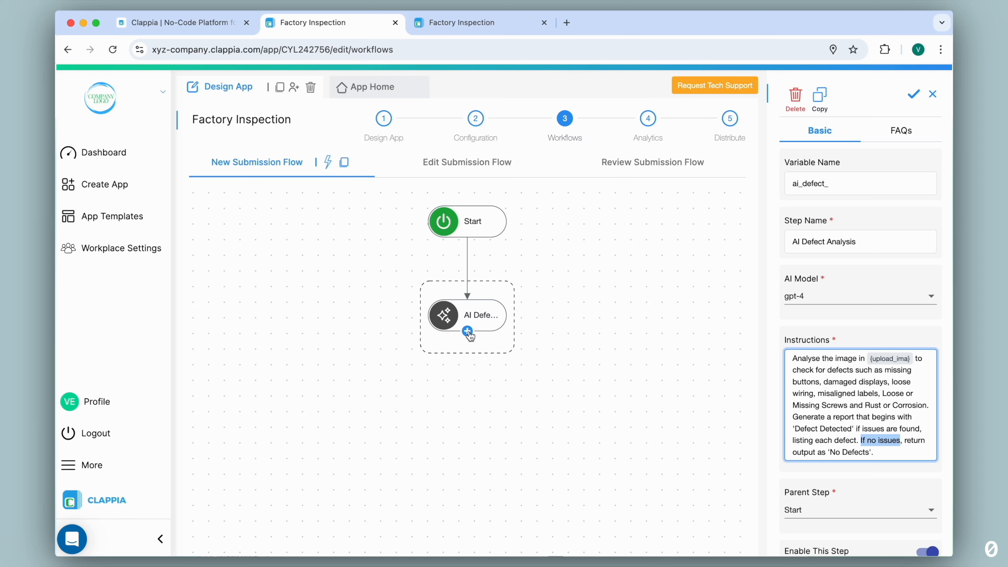
{"action": "left_click", "coordinate": [468, 332]}
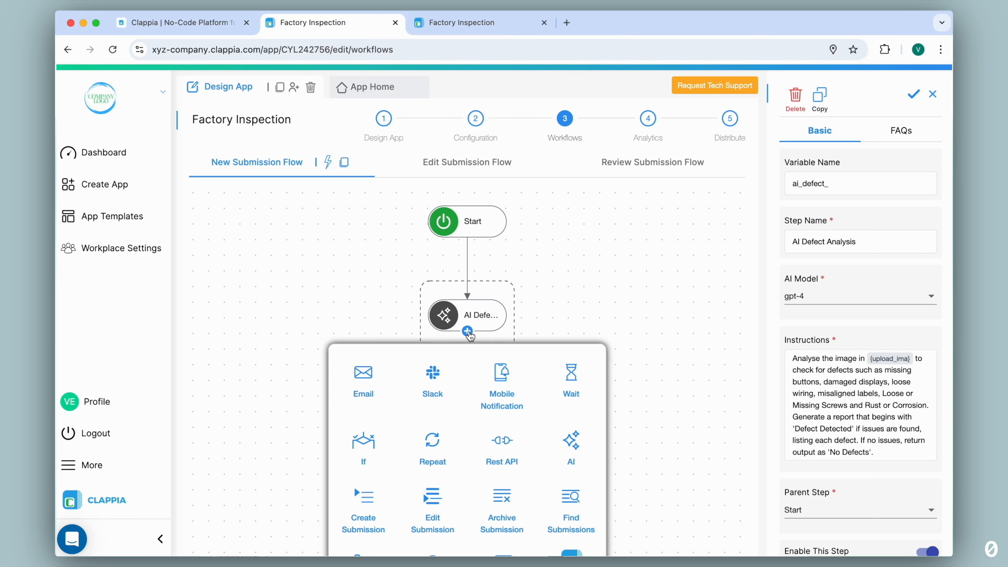
{"action": "left_click", "coordinate": [367, 453]}
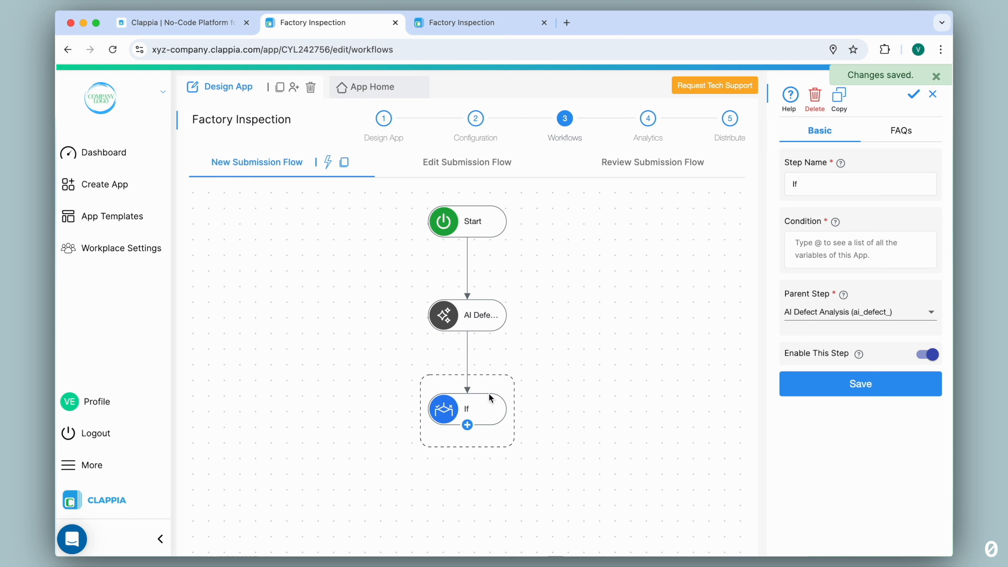
Set the If step's condition to LEFT({ai_defect_},15)="Defect Detected" and save the step.
{"action": "left_click", "coordinate": [820, 244]}
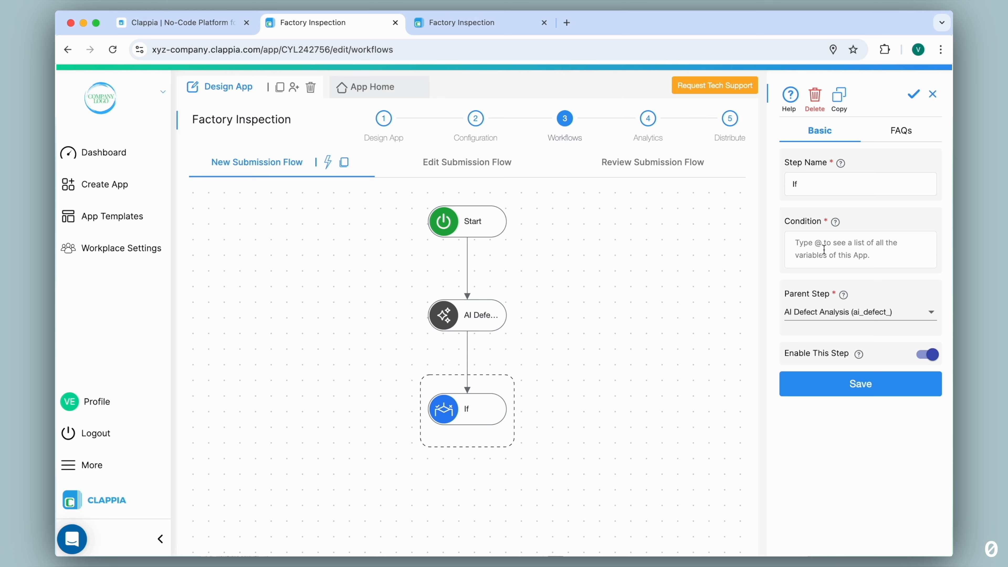
{"action": "left_click", "coordinate": [480, 320]}
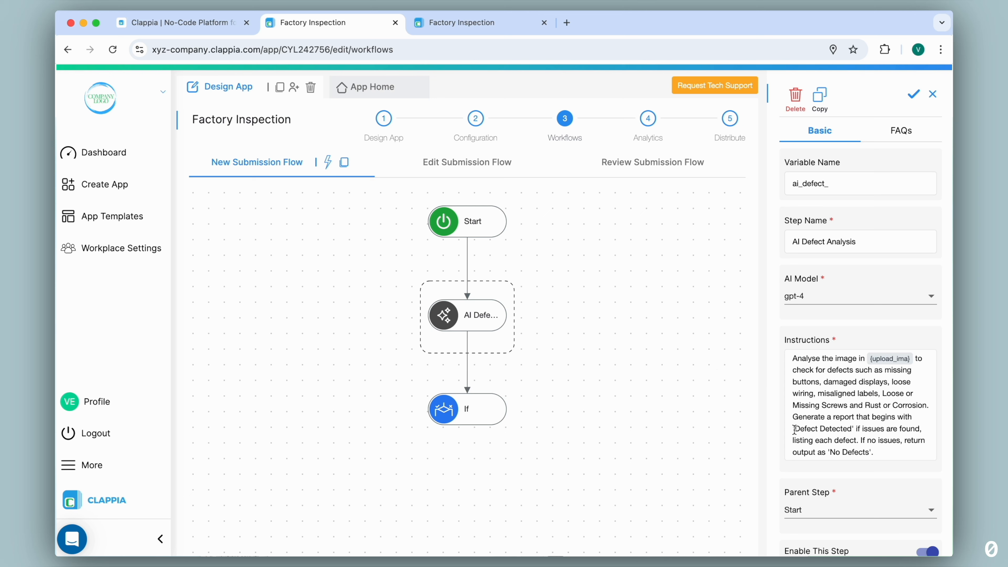
{"action": "left_click", "coordinate": [485, 408]}
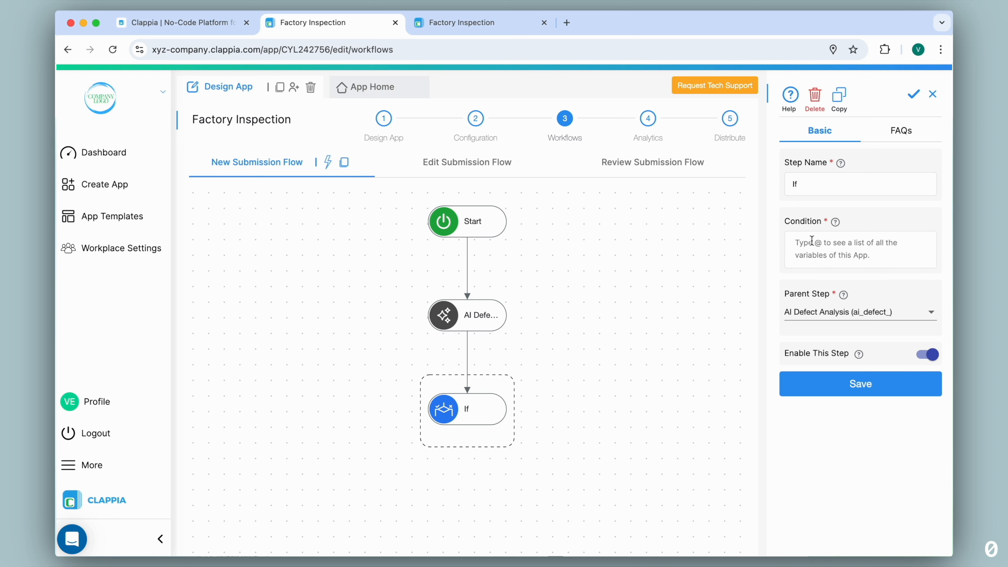
{"action": "type", "text": "left"}
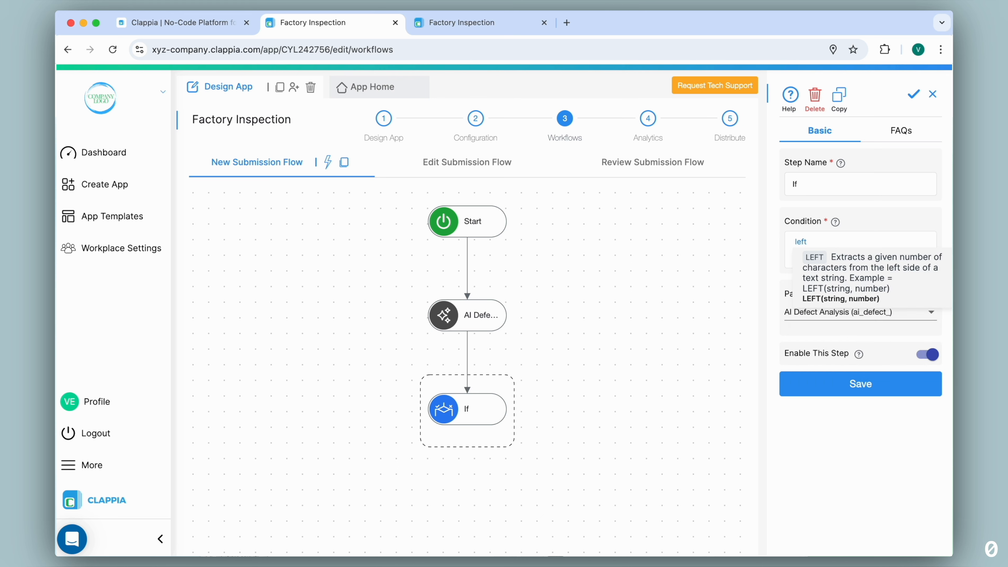
{"action": "left_click", "coordinate": [853, 274]}
{"action": "type", "text": "@"}
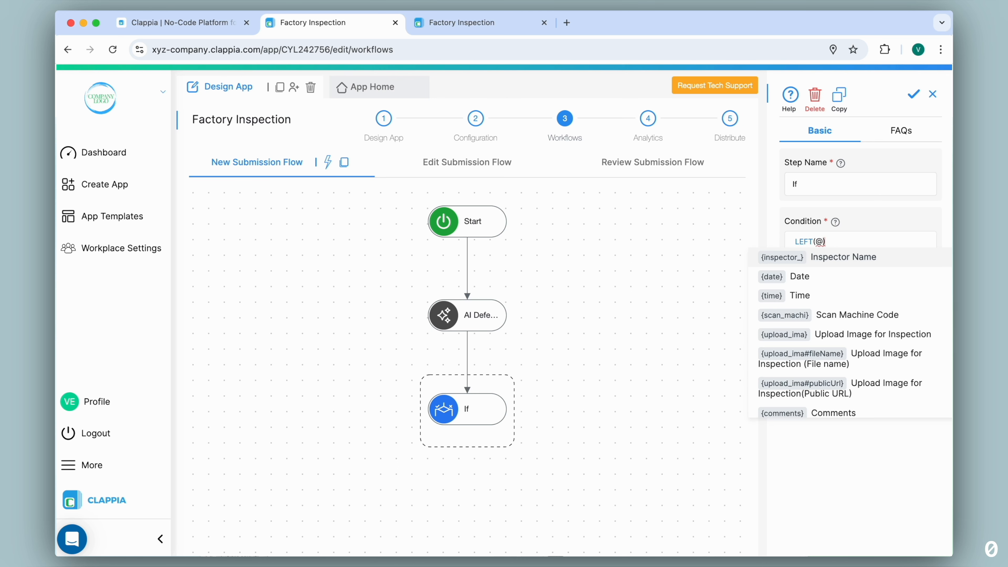
{"action": "type", "text": "ai"}
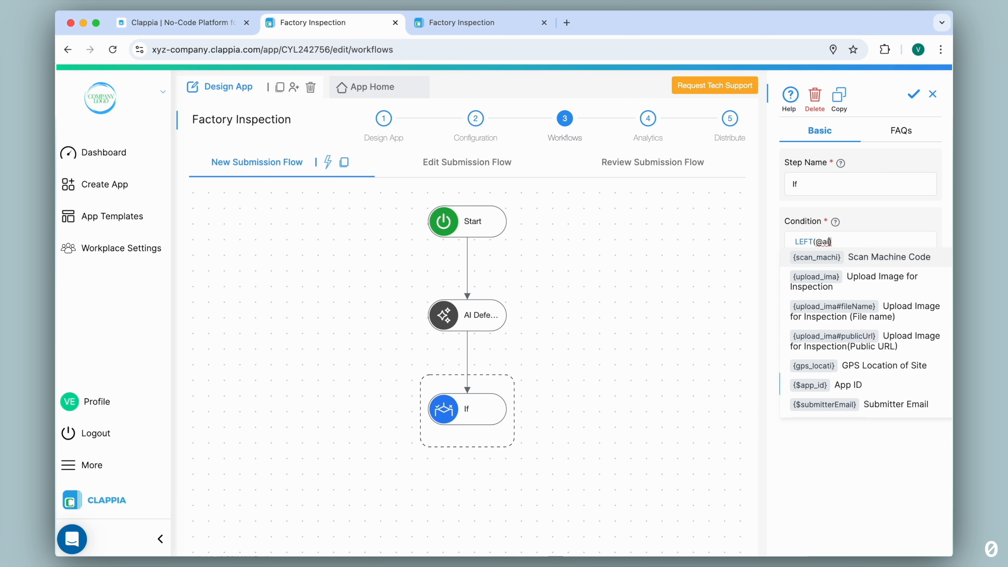
{"action": "type", "text": "_def"}
{"action": "left_click", "coordinate": [849, 262]}
{"action": "type", "text": ",15)=\"Defect Detected\""}
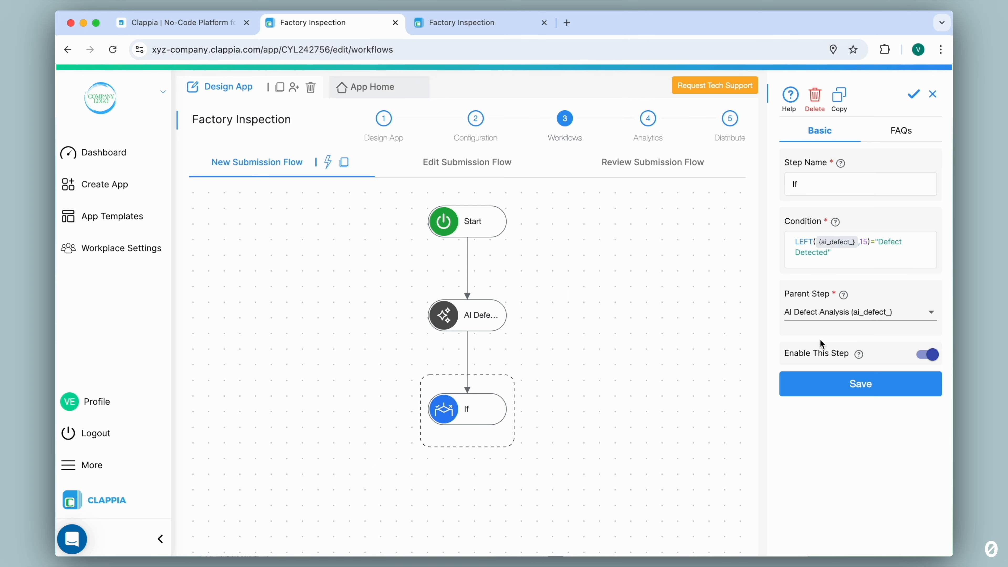
{"action": "left_click", "coordinate": [835, 385]}
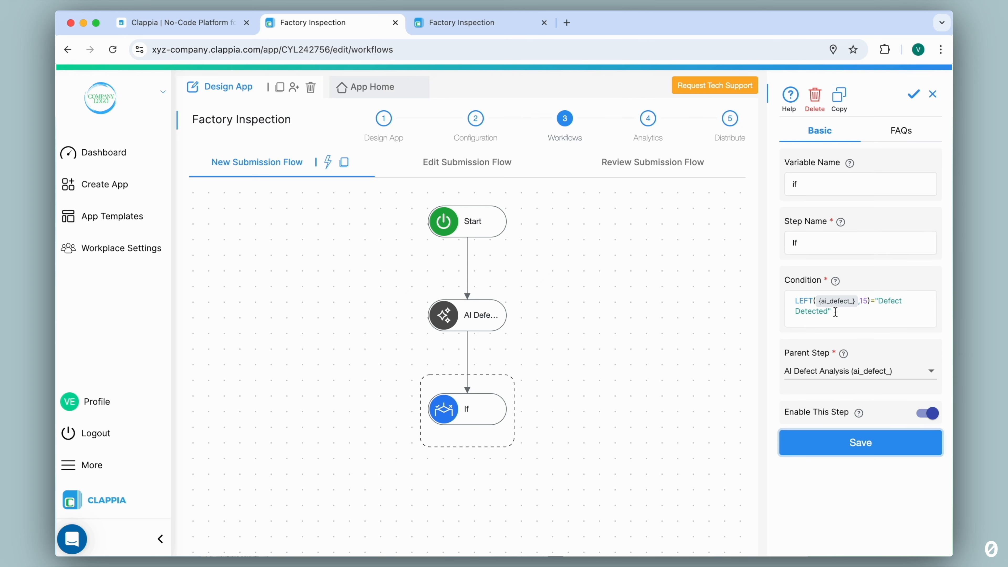
Add an Email step below the If step in the new submission workflow.
{"action": "left_click", "coordinate": [467, 426]}
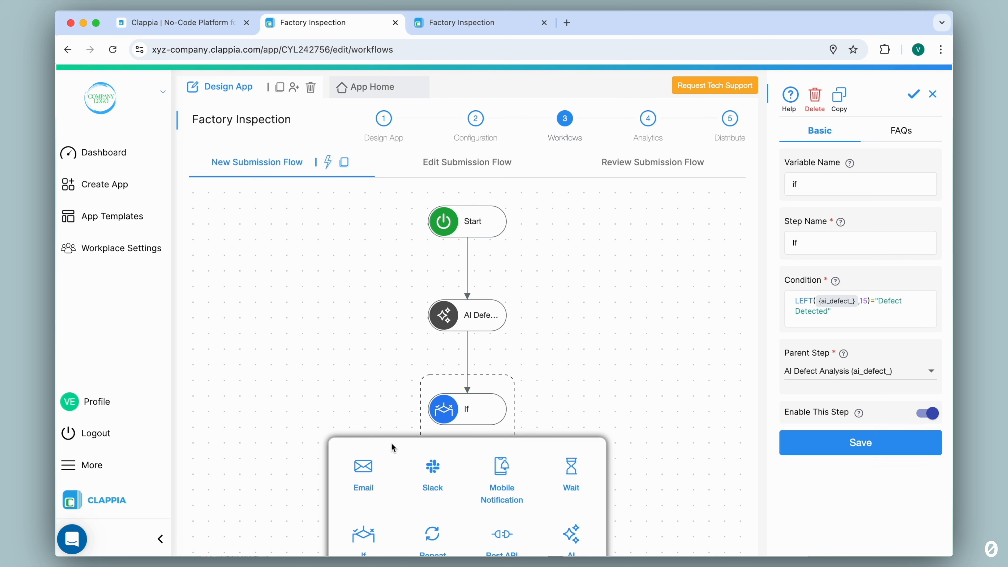
{"action": "left_click", "coordinate": [363, 466]}
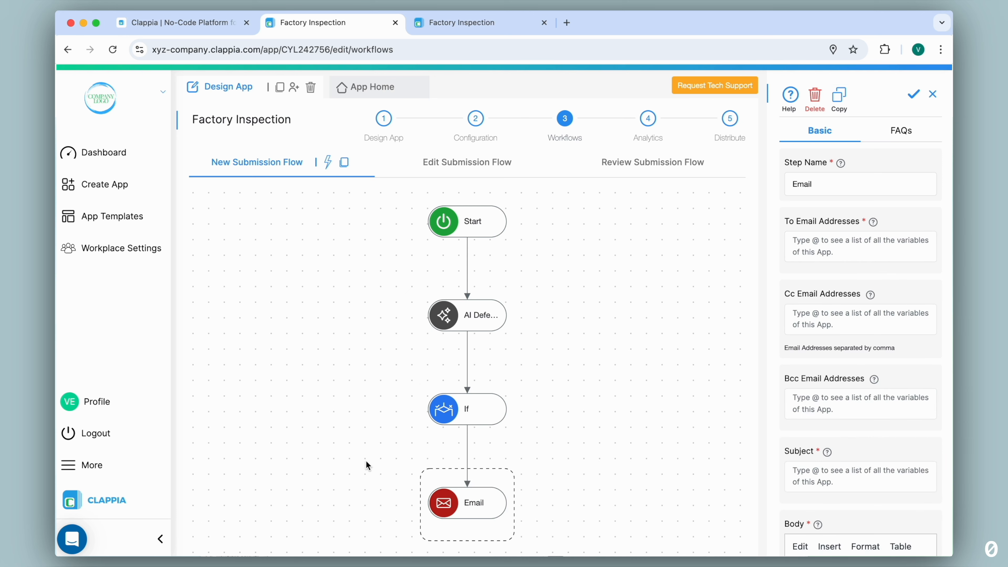
Enter the recipient's email address for the Email step and set its subject to "Defect Report".
{"action": "left_click", "coordinate": [801, 245]}
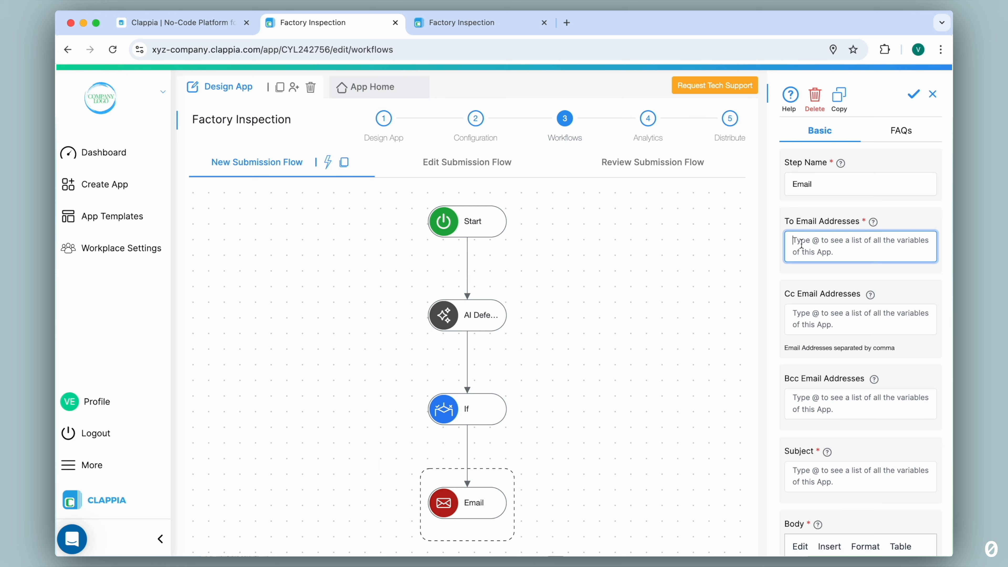
{"action": "scroll", "coordinate": [777, 243], "scroll_direction": "down", "scroll_amount": 4}
{"action": "scroll", "coordinate": [777, 243], "scroll_direction": "down", "scroll_amount": 1}
{"action": "left_click", "coordinate": [814, 274]}
{"action": "type", "text": "Defect Report"}
Insert the {ai_defect_} variable as the body of the defect email and save the Email step.
{"action": "scroll", "coordinate": [814, 275], "scroll_direction": "down", "scroll_amount": 3}
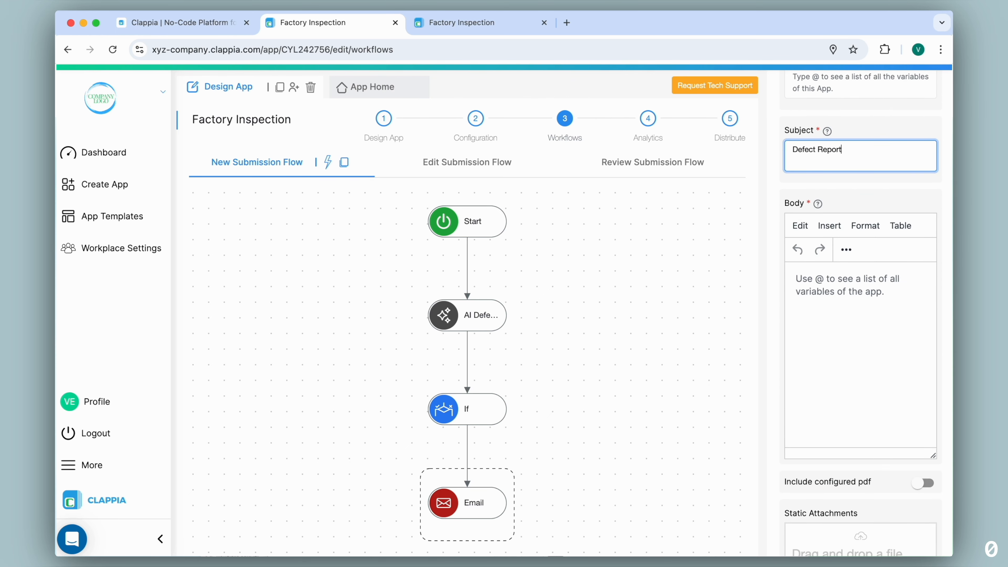
{"action": "left_click", "coordinate": [809, 289]}
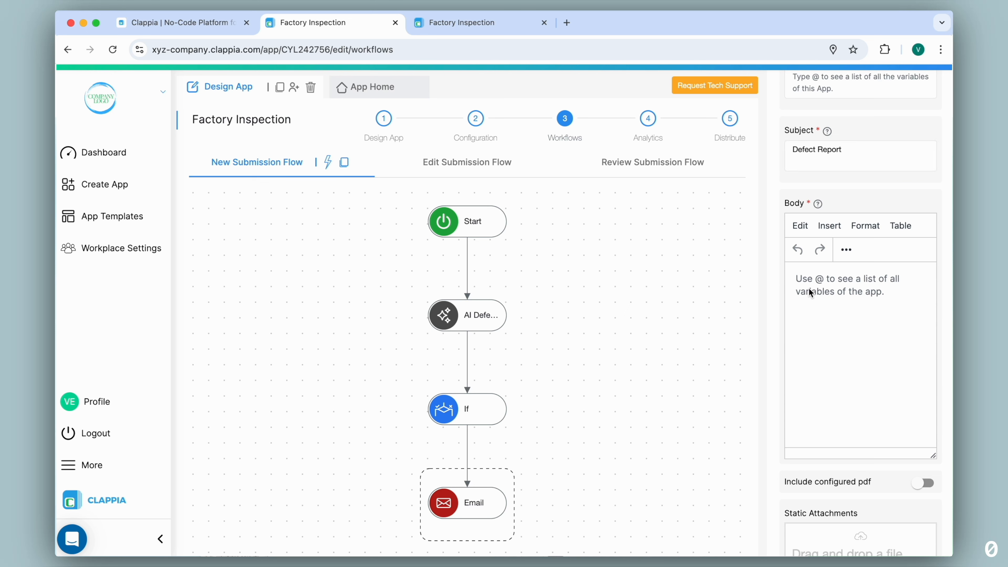
{"action": "type", "text": "@ai"}
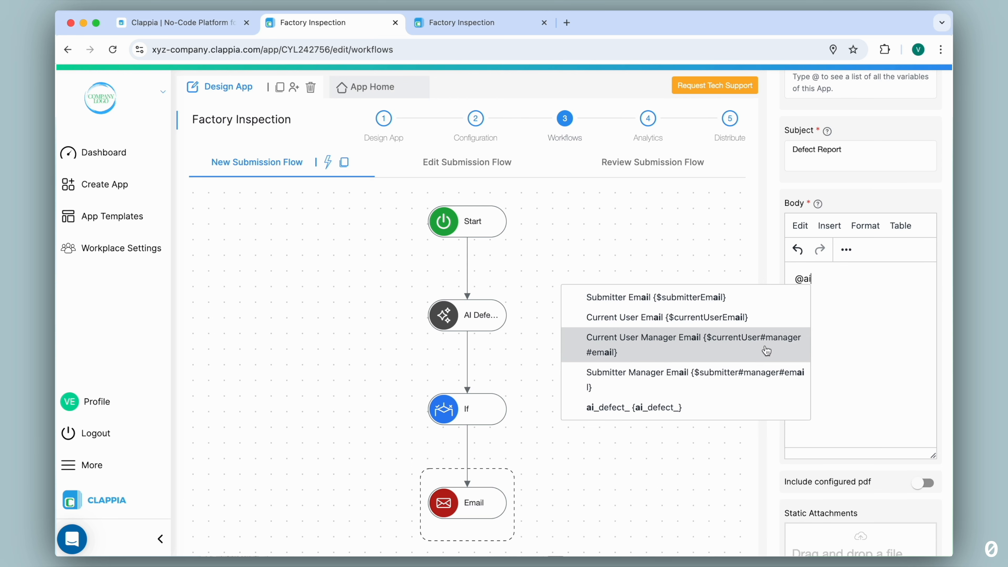
{"action": "left_click", "coordinate": [675, 407]}
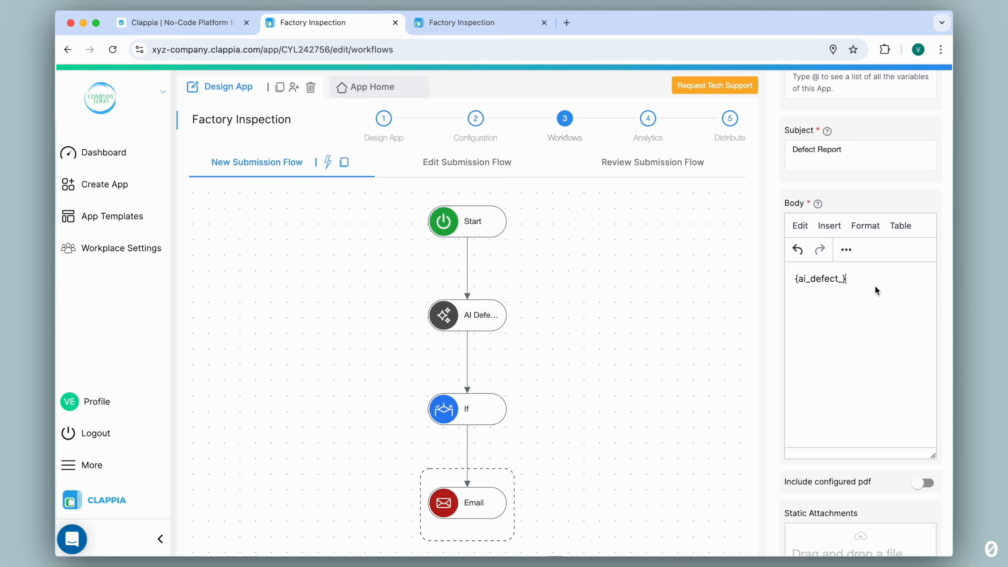
{"action": "scroll", "coordinate": [874, 288], "scroll_direction": "down", "scroll_amount": 5}
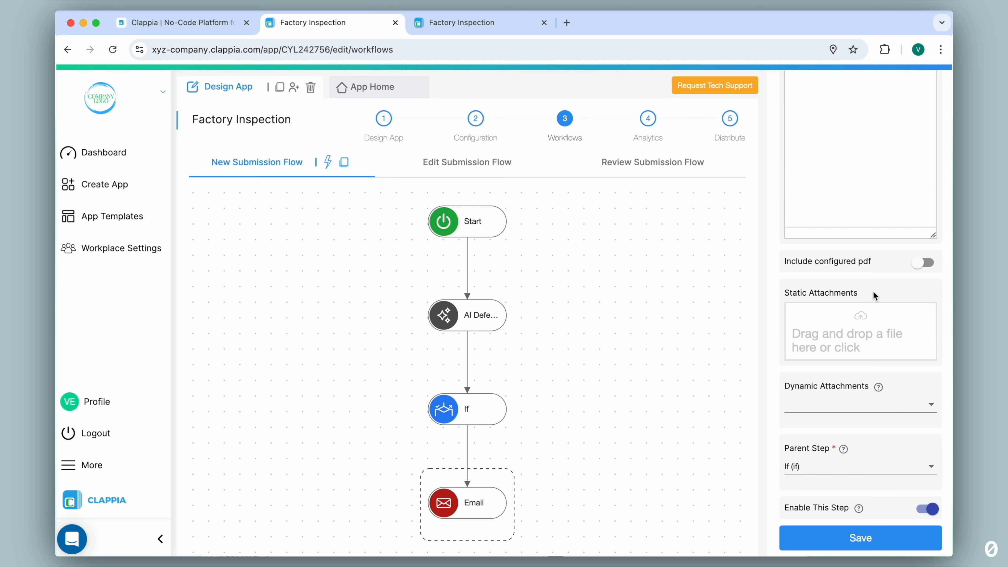
{"action": "left_click", "coordinate": [861, 540]}
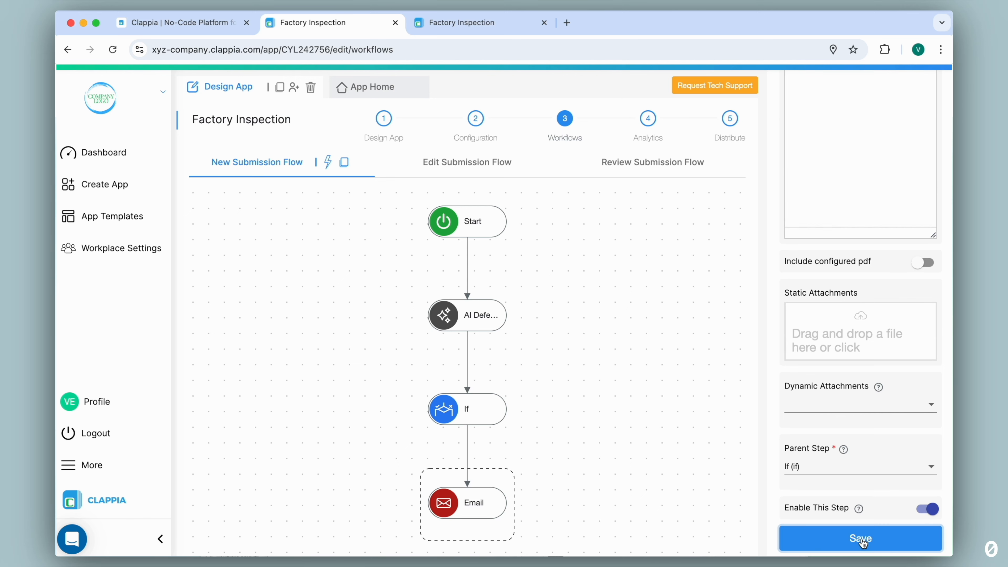
Add a second If step below the AI Defect Analysis step, parallel to the existing If branch.
{"action": "mouse_move", "coordinate": [499, 396]}
{"action": "left_click", "coordinate": [467, 331]}
{"action": "left_click", "coordinate": [363, 444]}
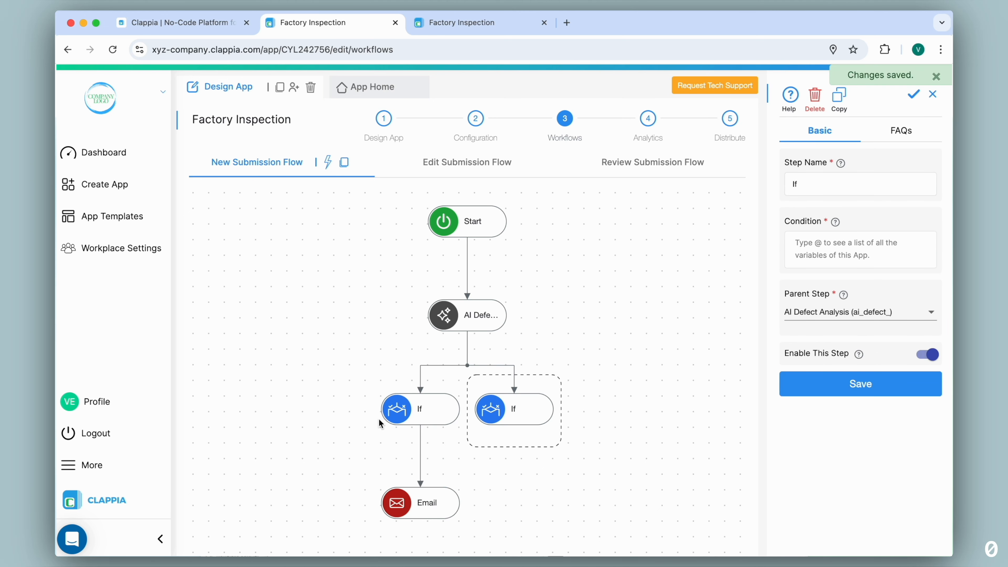
Check the AI instructions' 'No Defects' wording, and copy the first If step's condition into the new If step.
{"action": "left_click", "coordinate": [474, 322]}
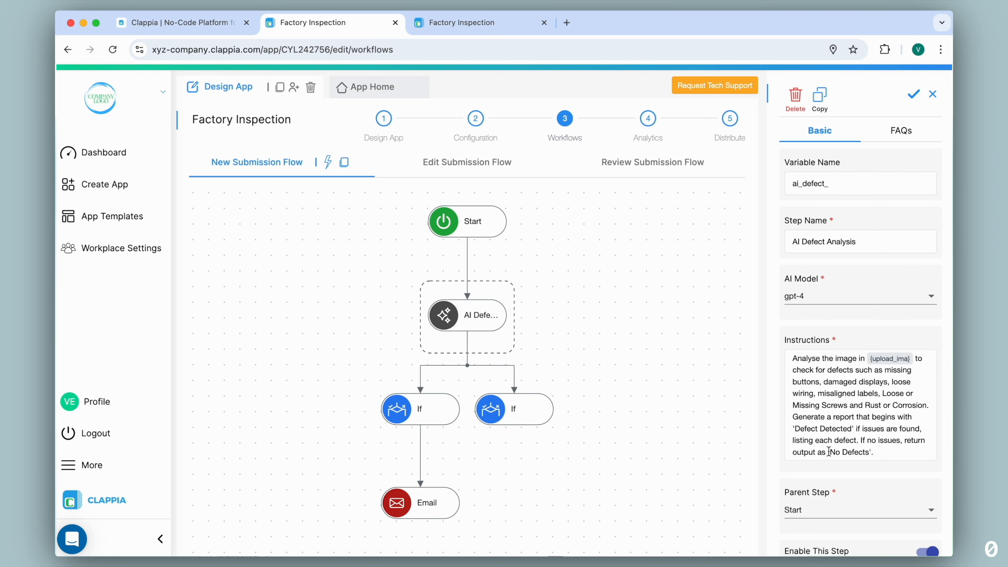
{"action": "left_click_drag", "start_coordinate": [828, 452], "coordinate": [875, 450]}
{"action": "mouse_move", "coordinate": [514, 416]}
{"action": "left_click", "coordinate": [416, 413]}
{"action": "left_click_drag", "start_coordinate": [832, 324], "coordinate": [788, 293]}
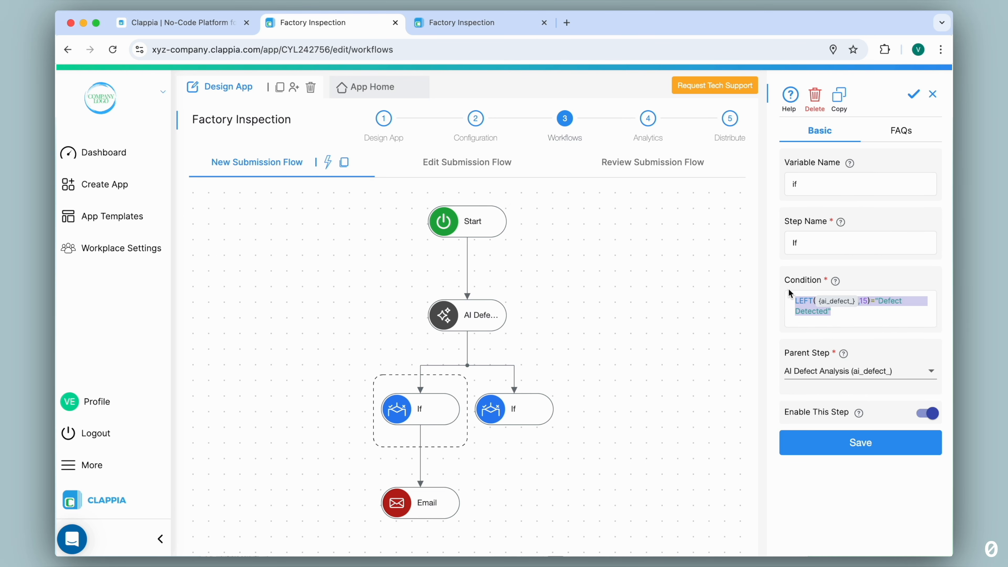
{"action": "left_click", "coordinate": [528, 409]}
{"action": "left_click", "coordinate": [847, 250]}
{"action": "type", "text": "LEFT({ai_defect_},15)=\"Defect Detected\""}
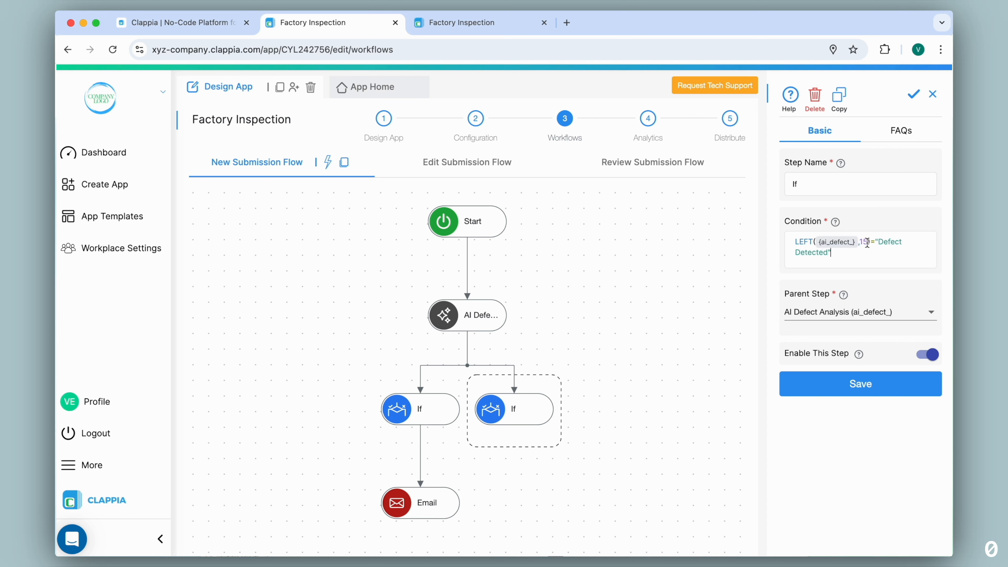
Change the new If step's condition to LEFT({ai_defect_},10)="No Defects" and save the step.
{"action": "key", "text": "BackSpace"}
{"action": "type", "text": "0"}
{"action": "left_click_drag", "start_coordinate": [878, 243], "coordinate": [830, 253]}
{"action": "type", "text": "No Defects\""}
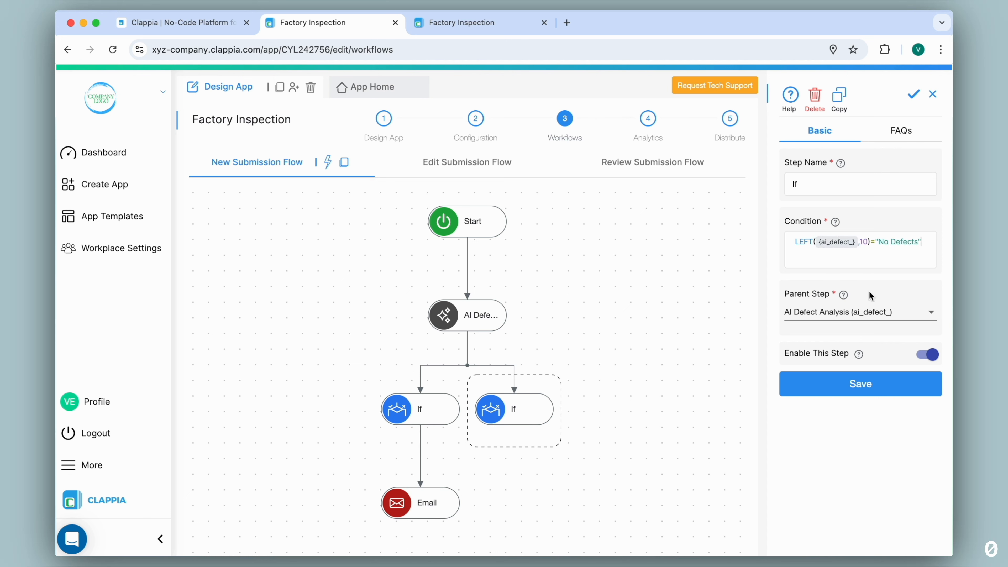
{"action": "left_click", "coordinate": [858, 383]}
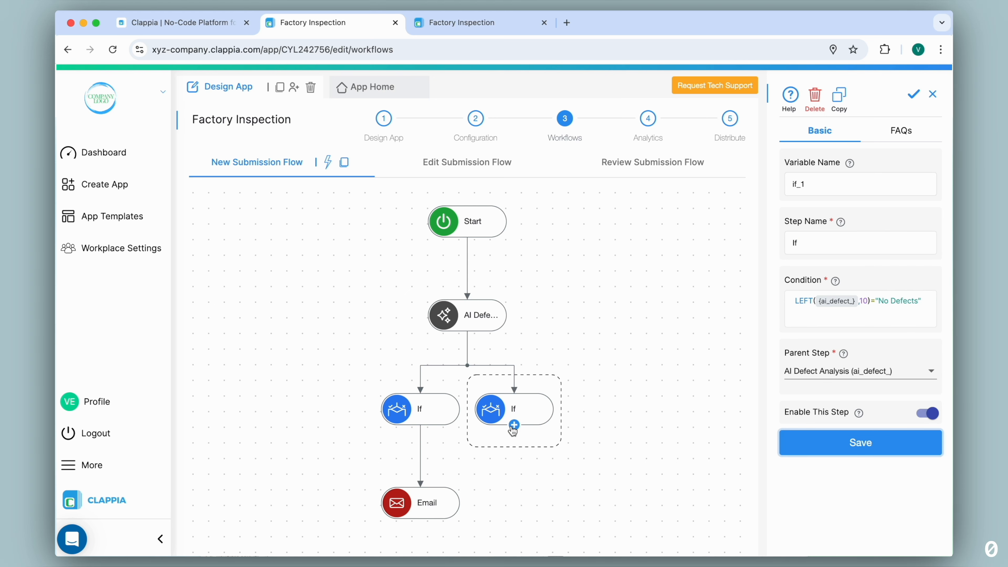
Add an Email step below the "No Defects" If step, with the recipient's email address and the subject "Inspection report".
{"action": "left_click", "coordinate": [514, 425]}
{"action": "left_click", "coordinate": [425, 470]}
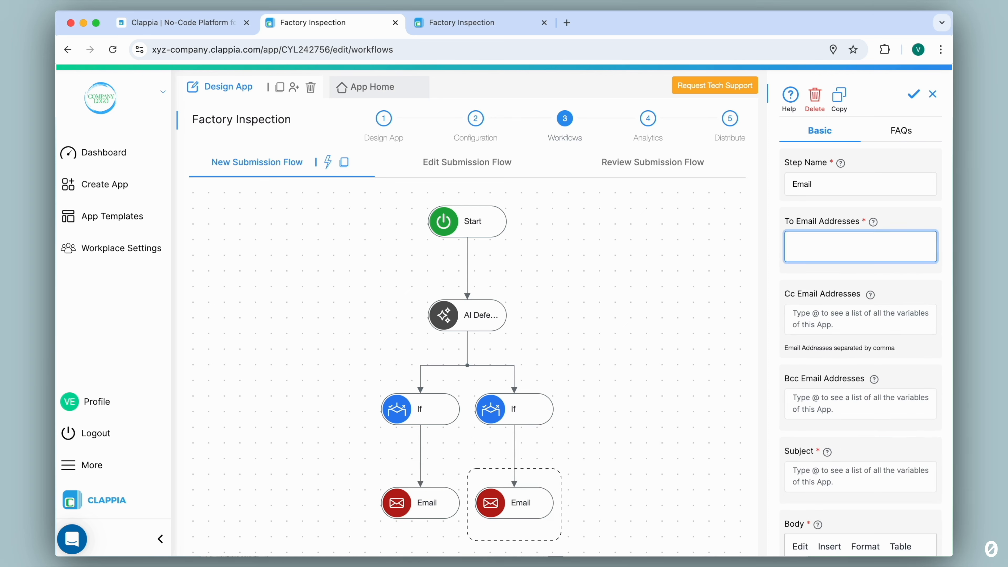
{"action": "scroll", "coordinate": [806, 249], "scroll_direction": "down", "scroll_amount": 5}
{"action": "left_click", "coordinate": [806, 256]}
{"action": "type", "text": "Inspection report"}
Insert the {ai_defect_} variable as the body of the inspection report email and save the step.
{"action": "left_click", "coordinate": [832, 399]}
{"action": "type", "text": "@ai"}
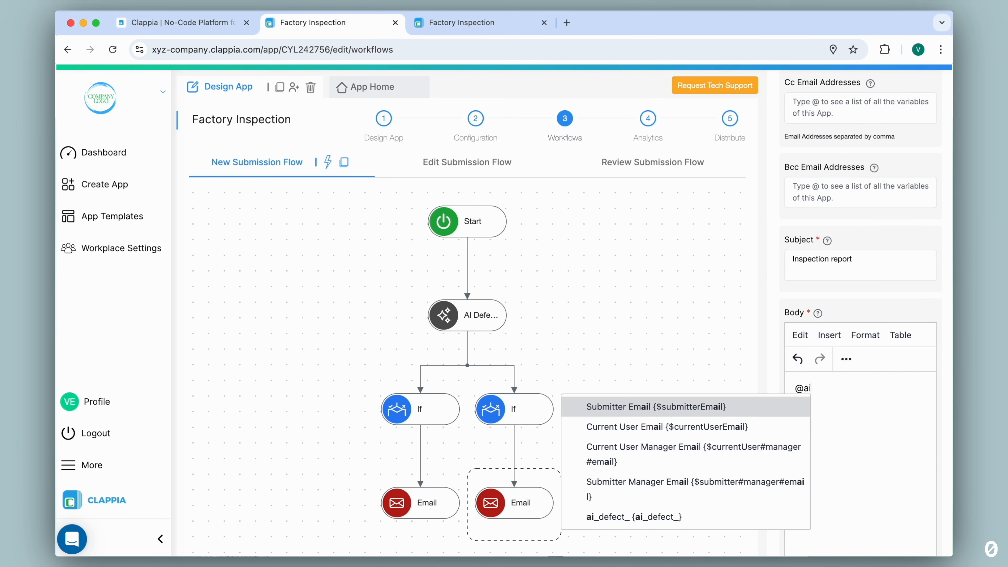
{"action": "left_click", "coordinate": [719, 520]}
{"action": "scroll", "coordinate": [882, 433], "scroll_direction": "down", "scroll_amount": 10}
{"action": "left_click", "coordinate": [854, 539]}
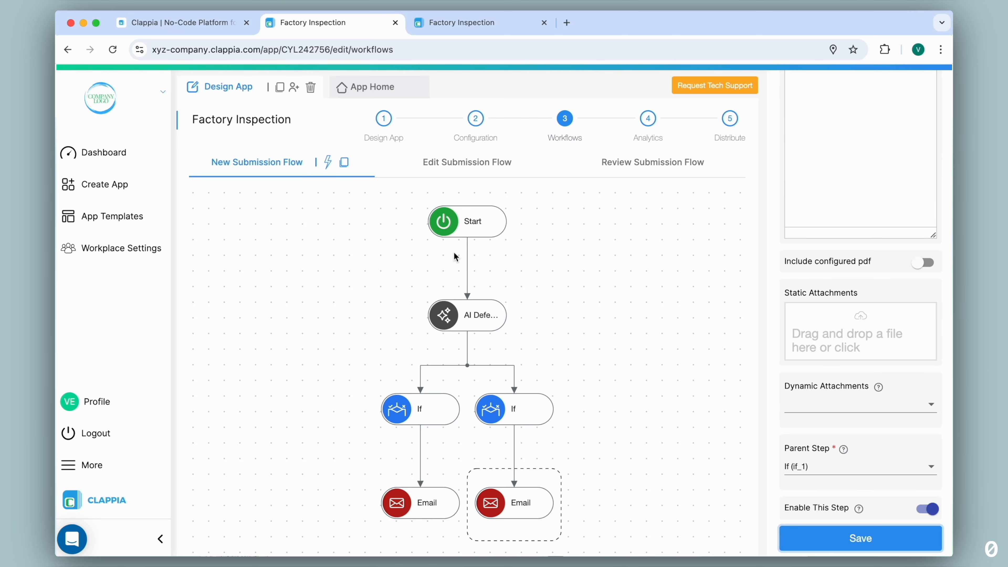
Open the Factory Inspection app's submission form and capture a camera photo of the machine panel for inspection.
{"action": "left_click", "coordinate": [383, 94]}
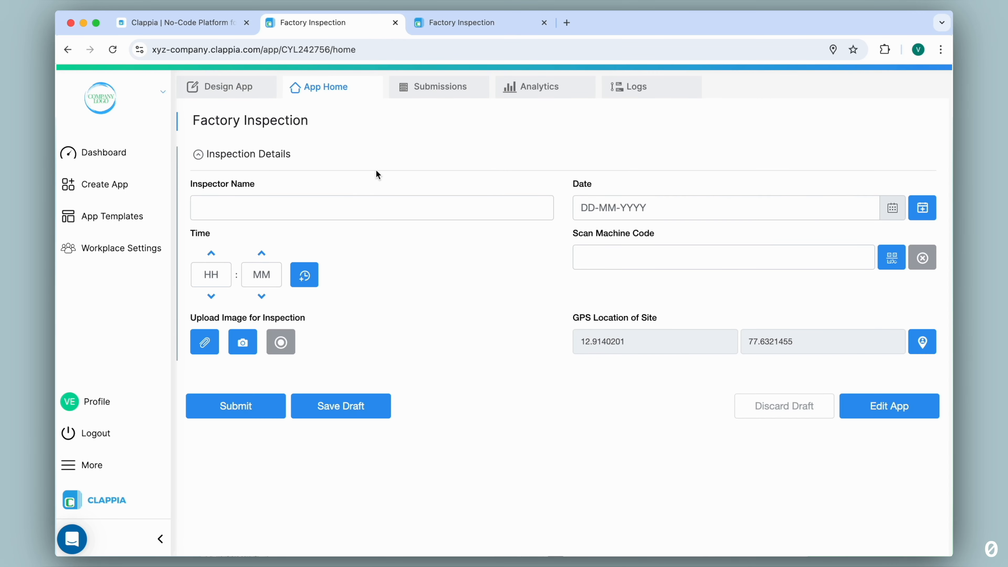
{"action": "left_click", "coordinate": [246, 341]}
{"action": "left_click", "coordinate": [722, 405]}
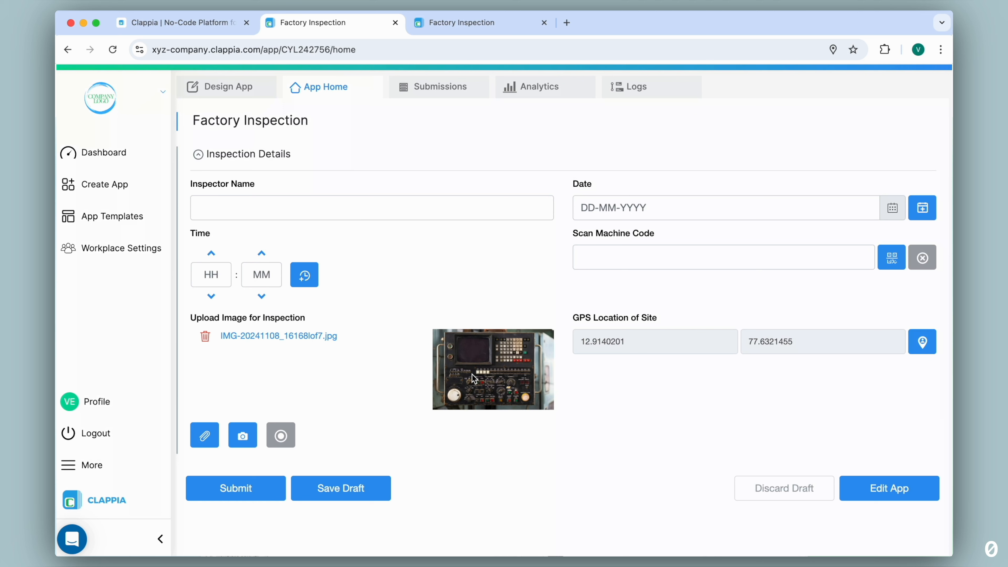
Fill in the inspector's name, the current date and time, and machine code PCB-A023-UNI12, and submit the inspection.
{"action": "left_click", "coordinate": [512, 208]}
{"action": "type", "text": "Verin"}
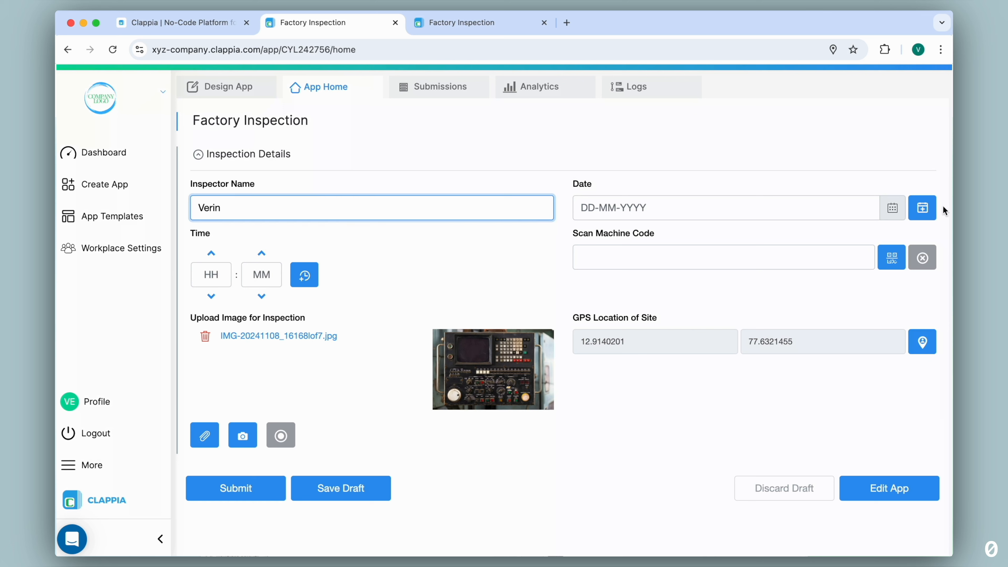
{"action": "left_click", "coordinate": [922, 207]}
{"action": "left_click", "coordinate": [304, 275]}
{"action": "left_click", "coordinate": [835, 263]}
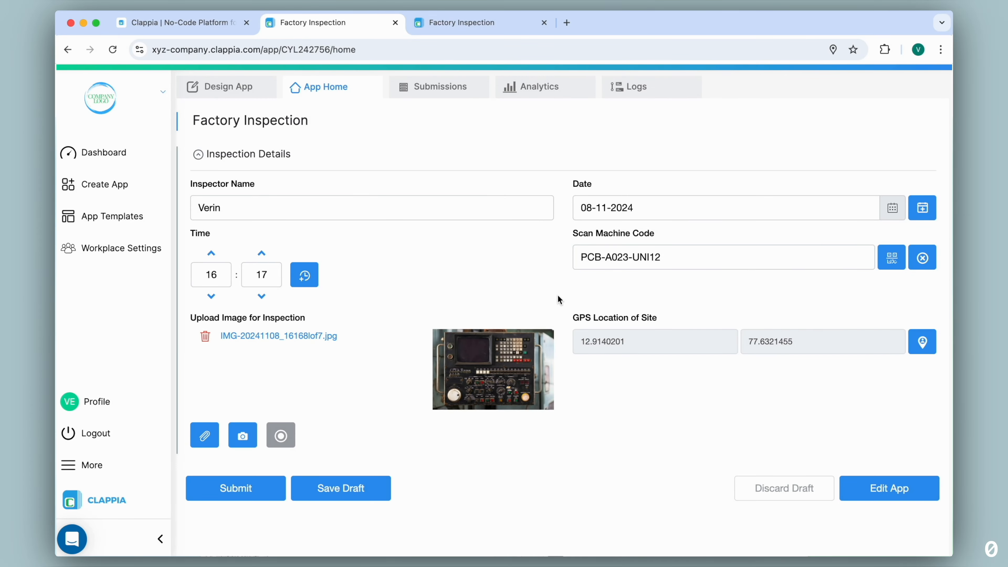
{"action": "left_click", "coordinate": [251, 492]}
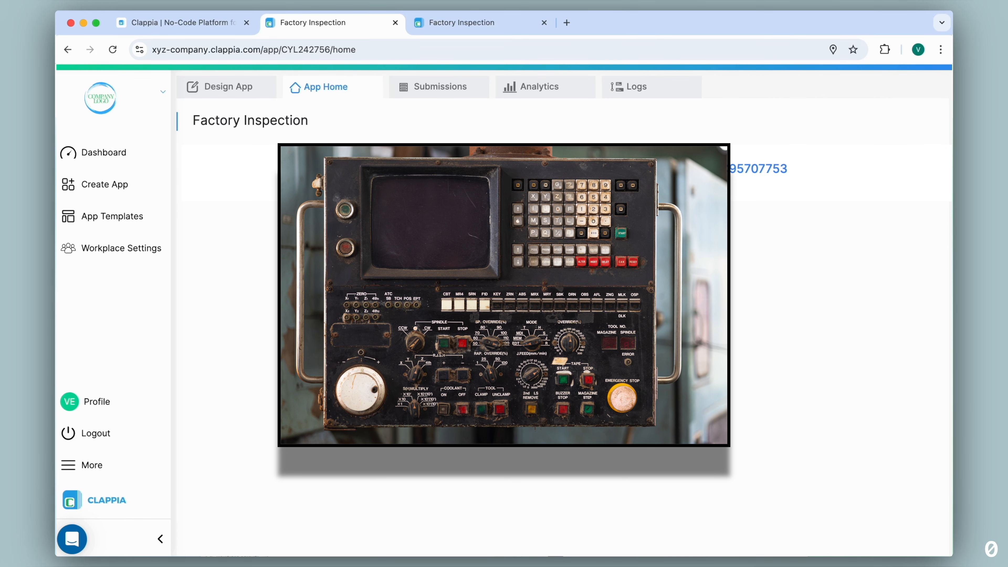
Switch to Gmail in the browser, open the "Defect Report" email, and read the detected defects and closing note.
{"action": "left_click", "coordinate": [544, 22]}
{"action": "left_click", "coordinate": [418, 23]}
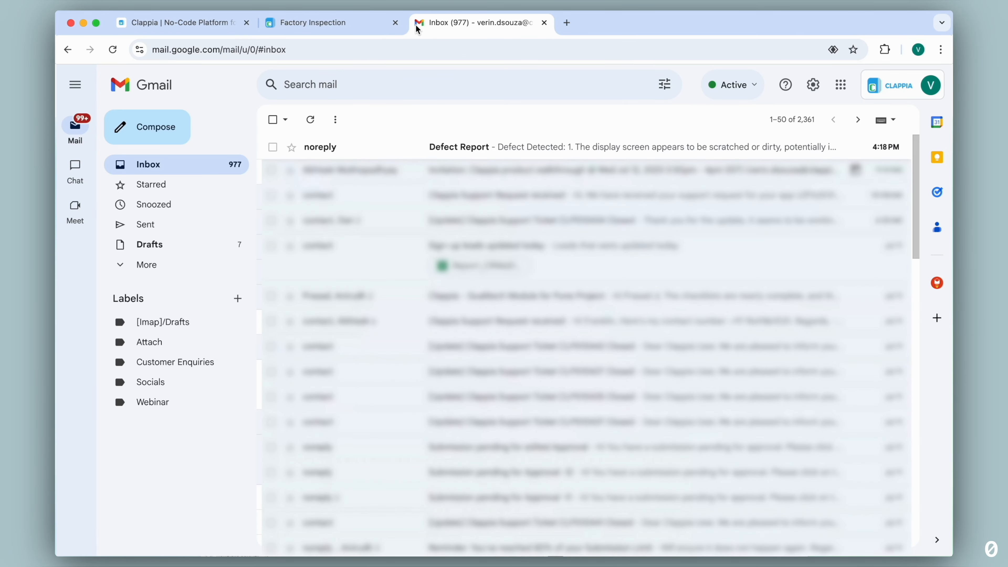
{"action": "left_click", "coordinate": [352, 147]}
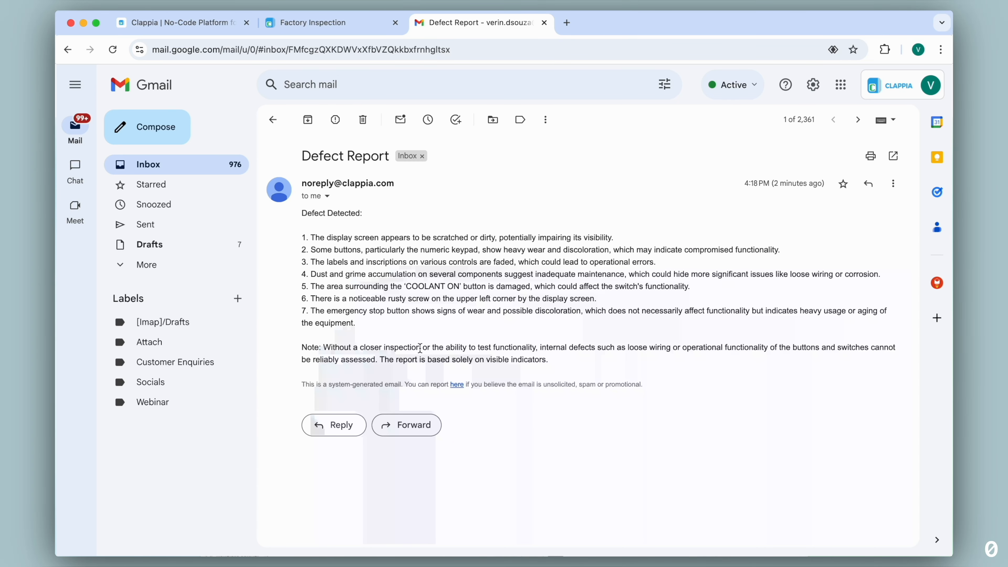
{"action": "left_click_drag", "start_coordinate": [308, 348], "coordinate": [416, 348]}
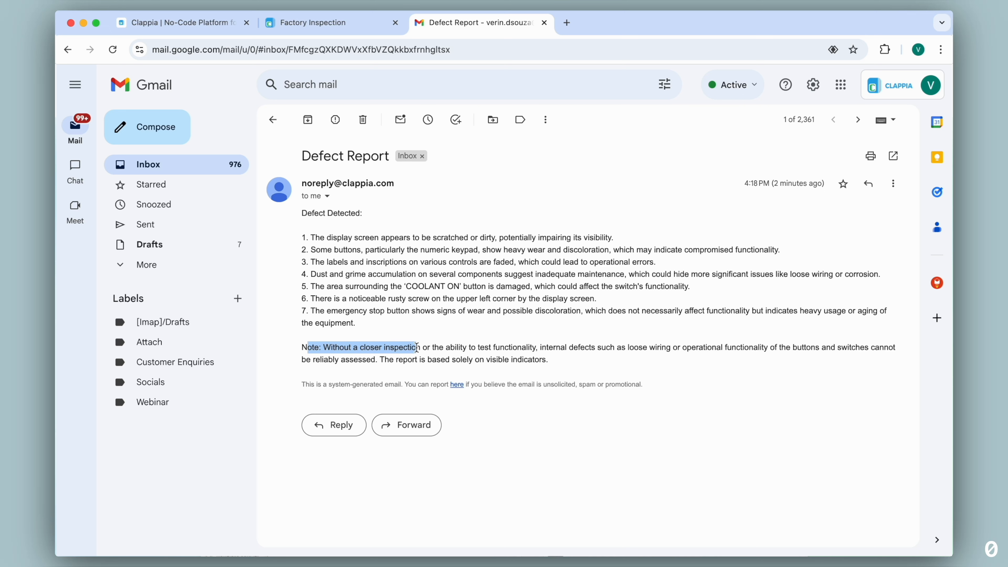
{"action": "left_click", "coordinate": [424, 338]}
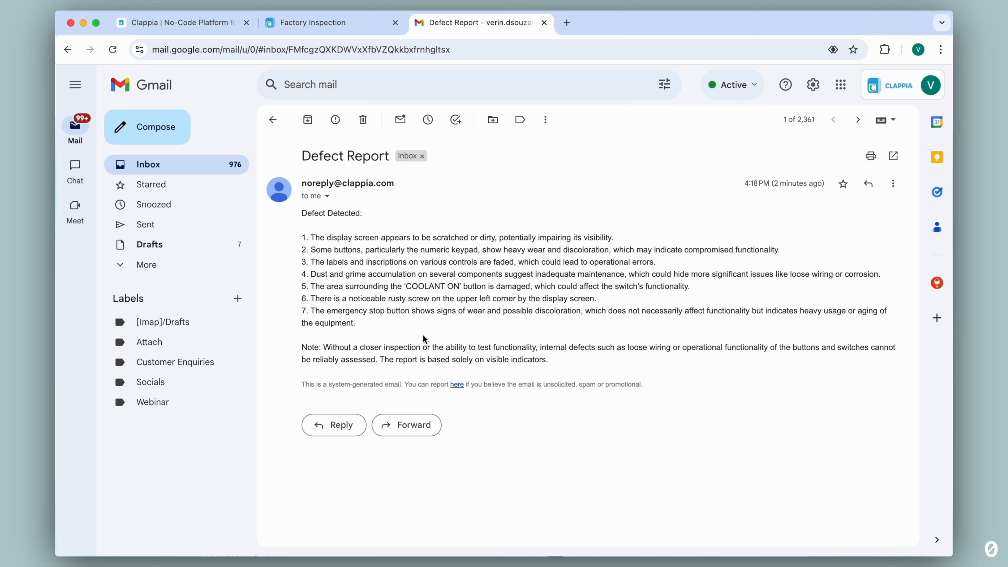